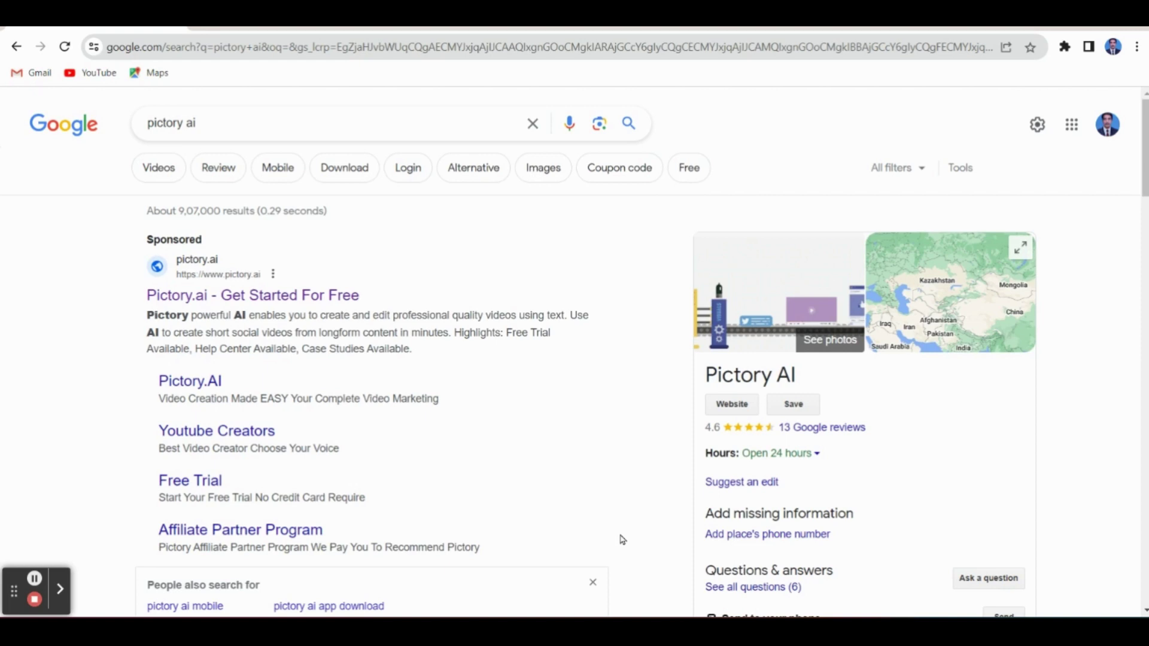
Open the Pictory website from the search results and sign up for the free trial with a Google account
click(269, 303)
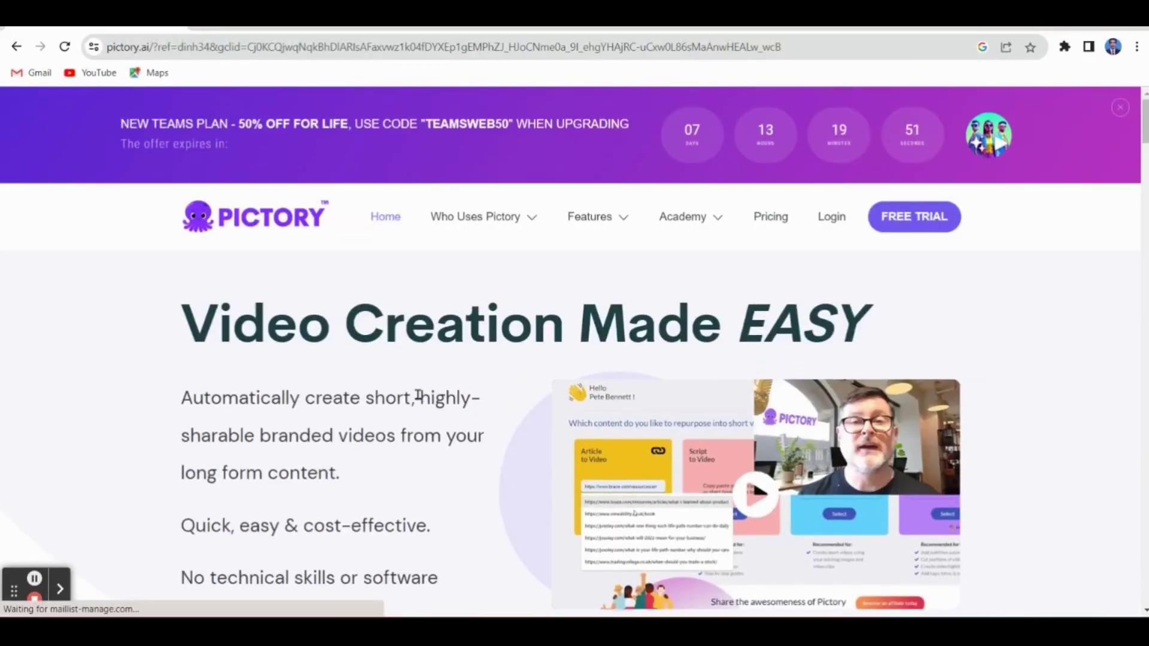
scroll(417, 395, down, 1)
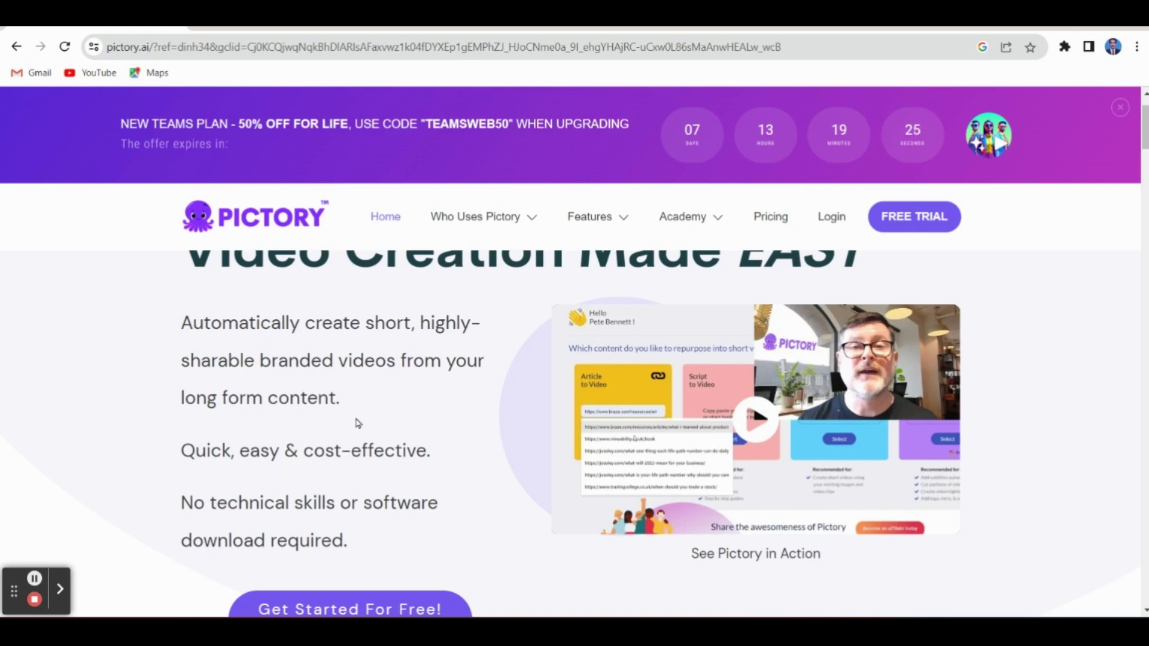
scroll(449, 374, down, 4)
scroll(436, 389, up, 5)
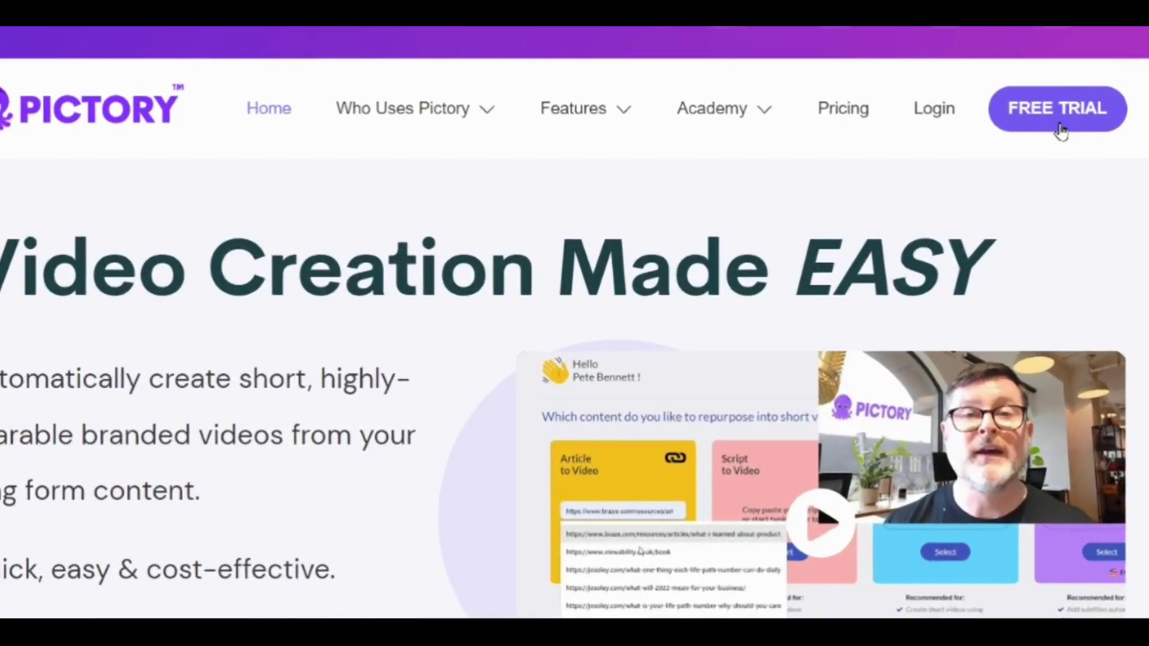
click(1066, 123)
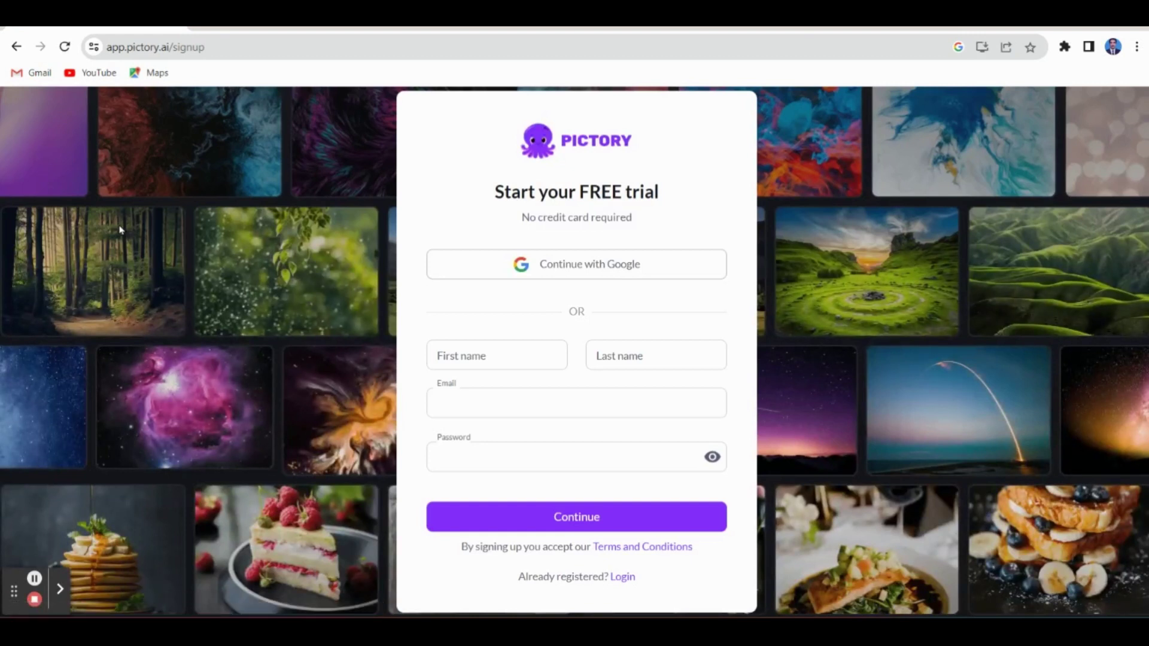
click(569, 272)
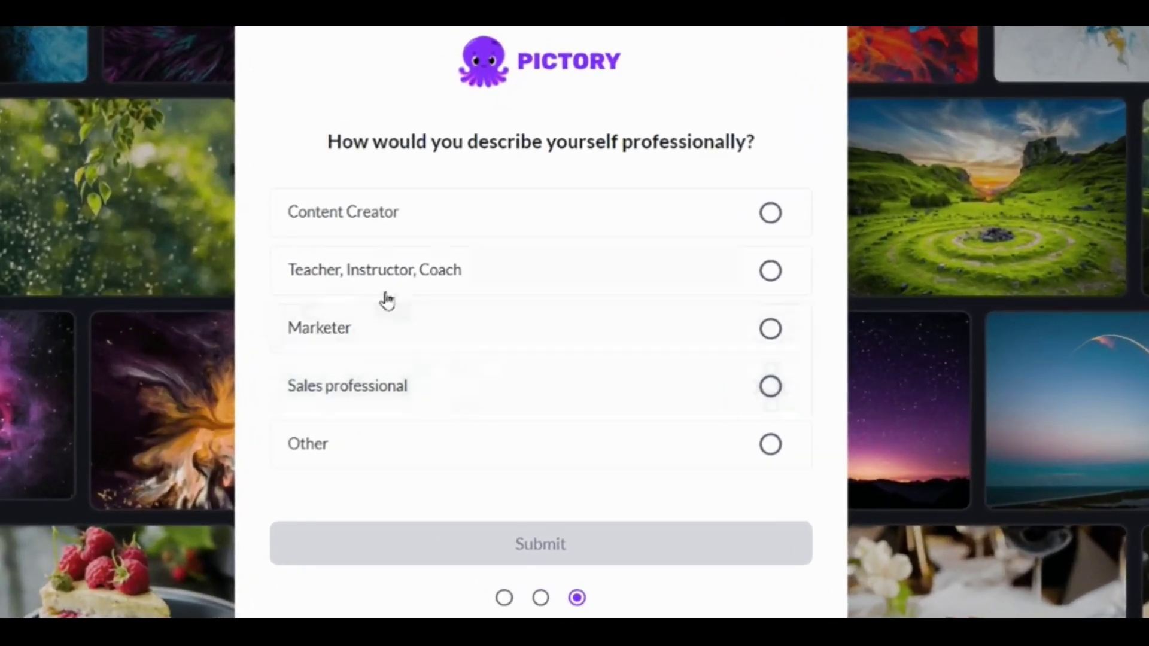
Complete the onboarding questionnaire with Personal use, Solo, and Teacher, Instructor, Coach as the answers
click(771, 271)
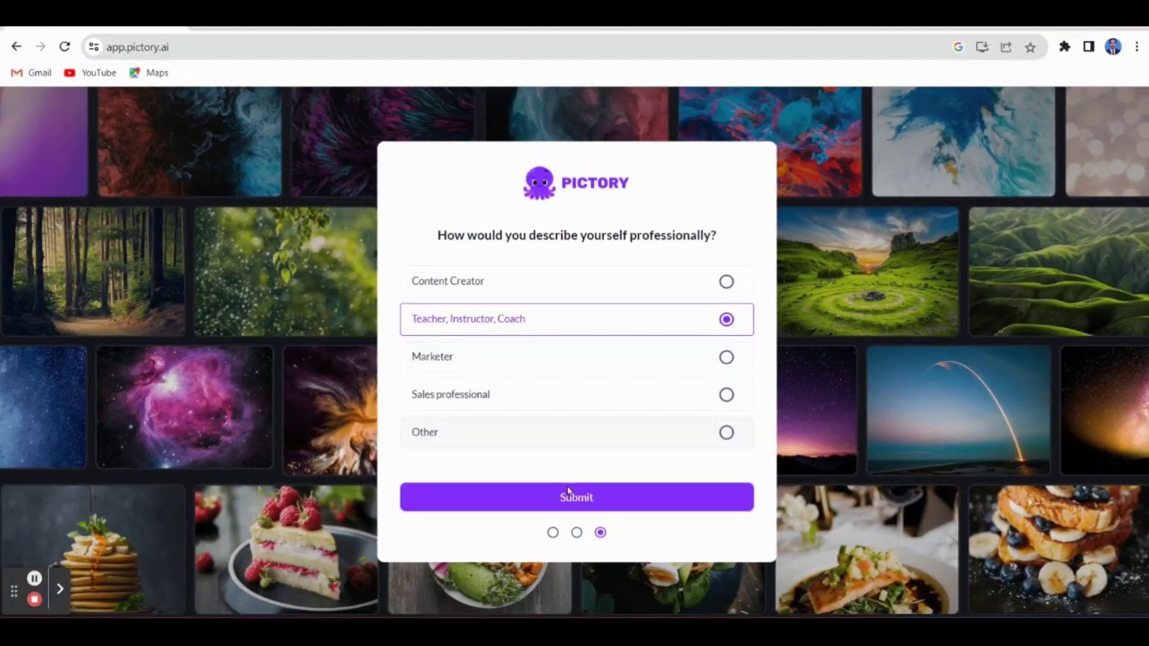
click(568, 492)
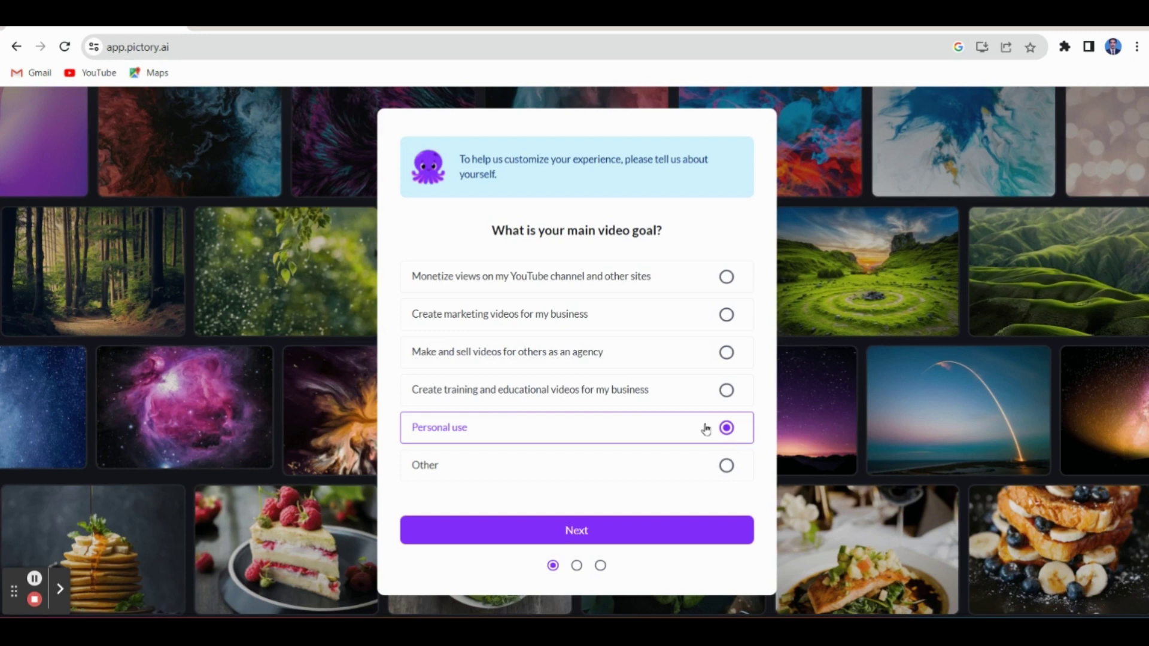
click(585, 539)
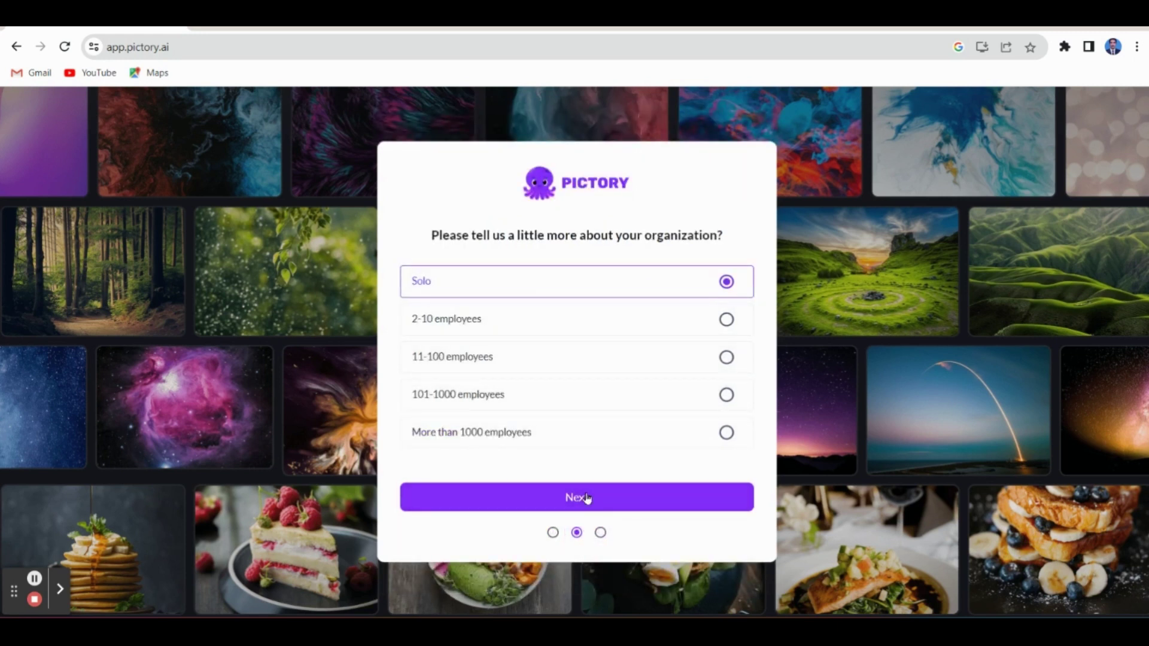
click(586, 507)
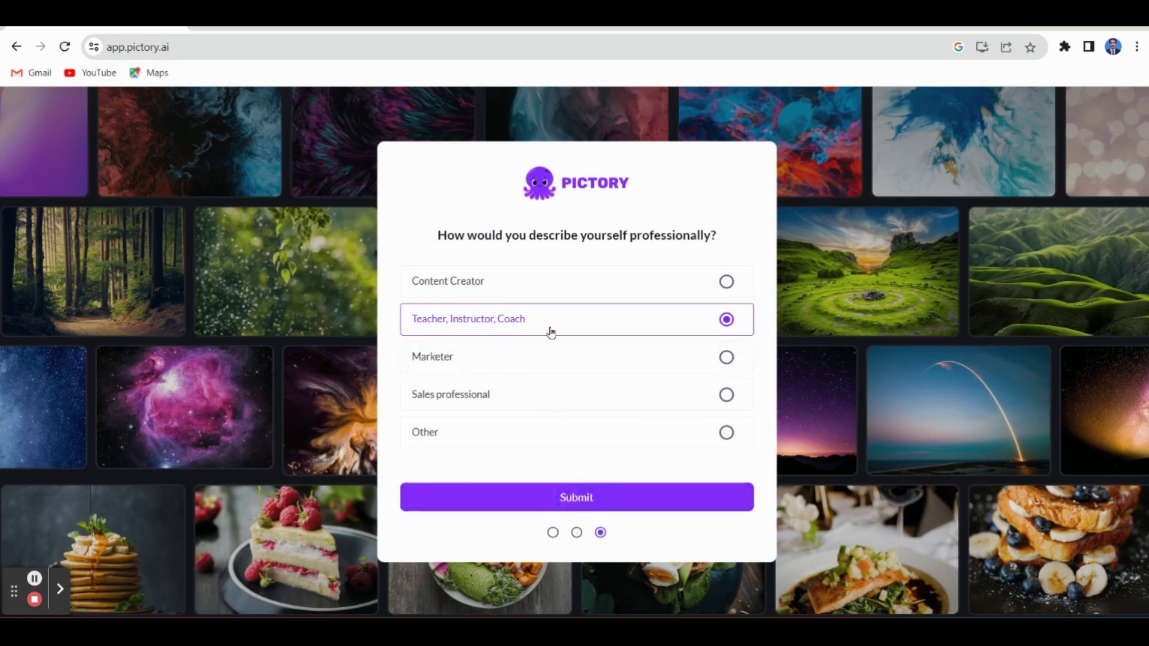
click(578, 507)
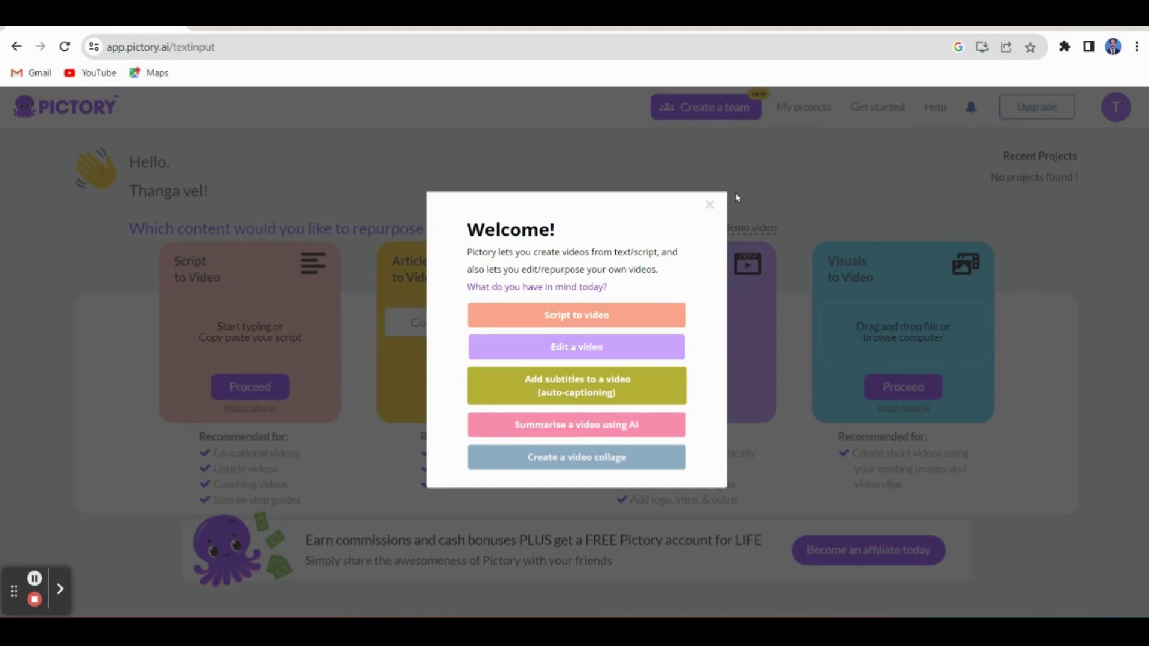
Start a Script to Video project and enter the psychology script beginning "Psychology is the scientific study of the human mind and behavior."
click(710, 205)
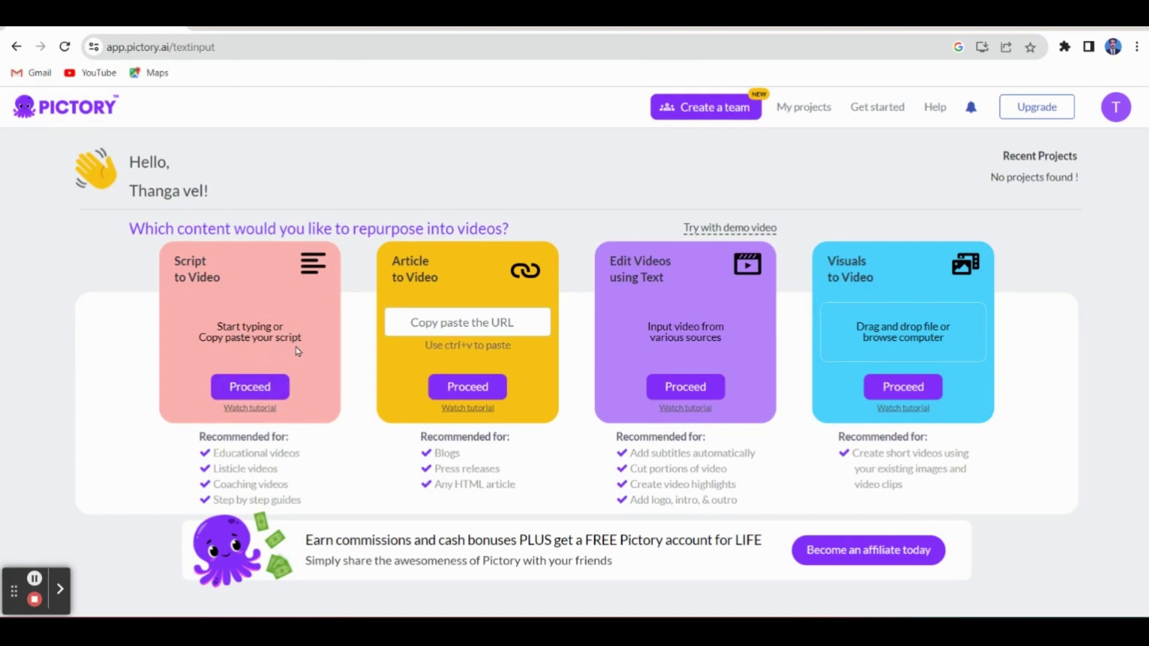
click(250, 388)
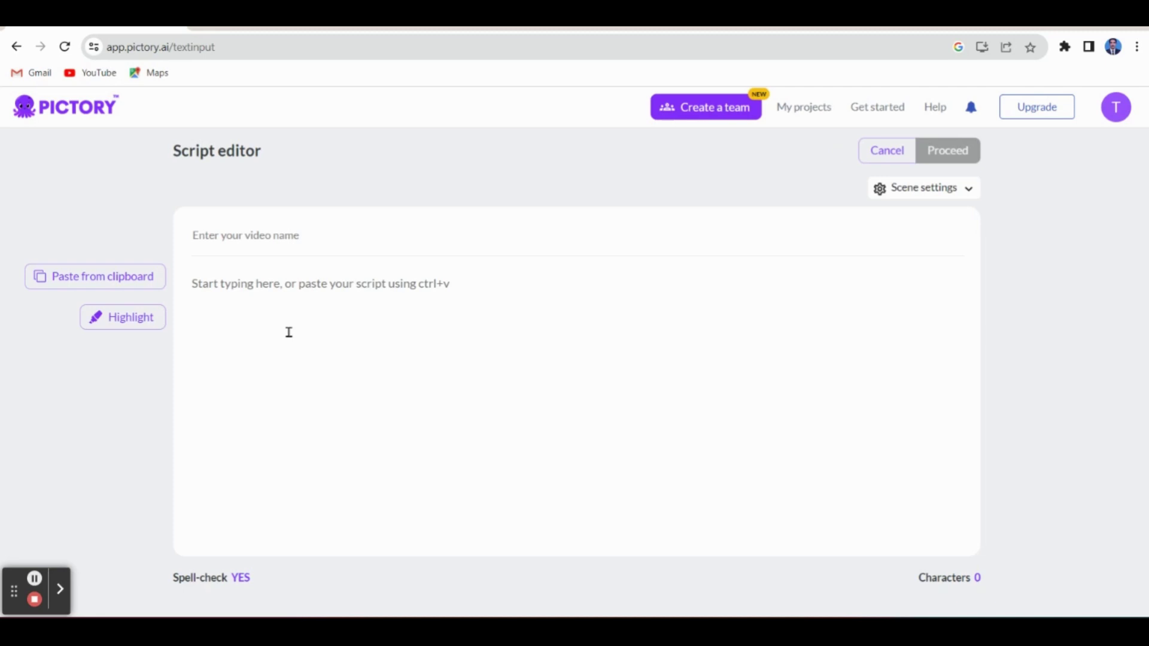
click(275, 289)
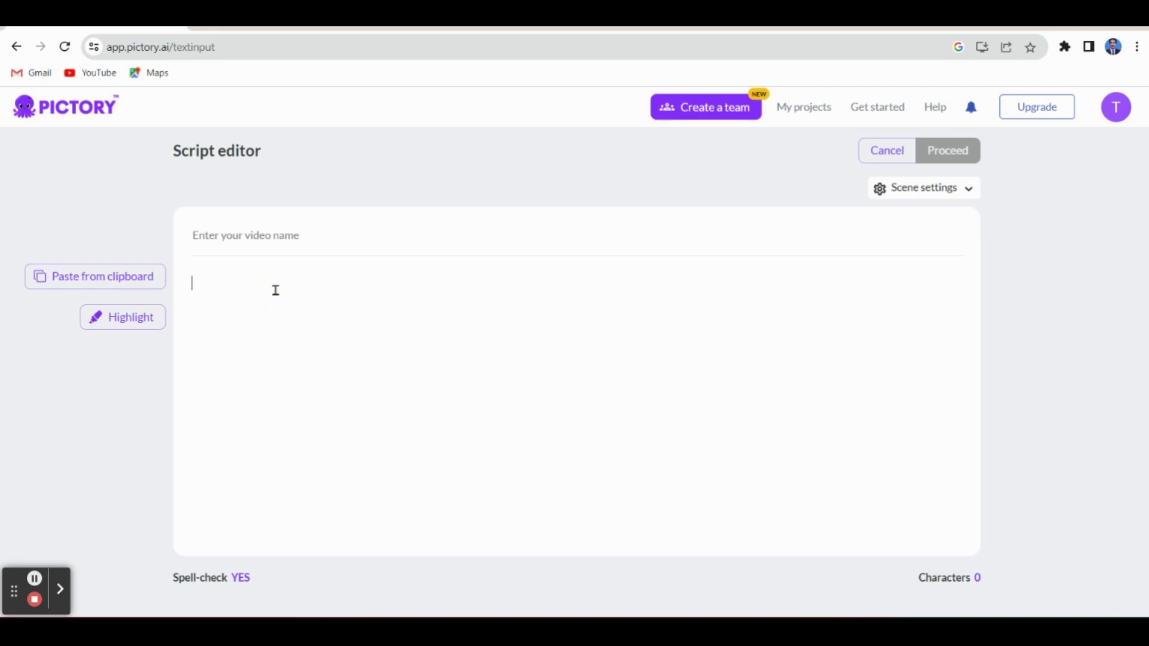
text(Psychology is the scientific study of the human mind and behavior. It encompasses various subfields and areas of research aimed at understanding individual and group behavior, cognition, emotions, and the processes that underlie them. Psychologists use systematic methods, including observation, experimentation, and analysis, to investigate and explain human behavior and mental processes. Here are some key aspects and branches of psychology: Clinical Psychology: Clinical psychologists focus on the assessment, diagnosis, and treatment of mental health disorders. They often work in therapy settings to help individuals overcome psychological difficulties and improve their well-being. Cognitive Psychology: Cognitive psychologists study mental processes such as perception, attention, memory, language, and problem-solving. They aim to understand how people think, reason, and make decisions. Developmental Psychology: Developmental psychologists examine human development across the lifespan, from infancy to old age. They study how individuals change physically, cognitively, socially, and emotionally as they grow and age.)
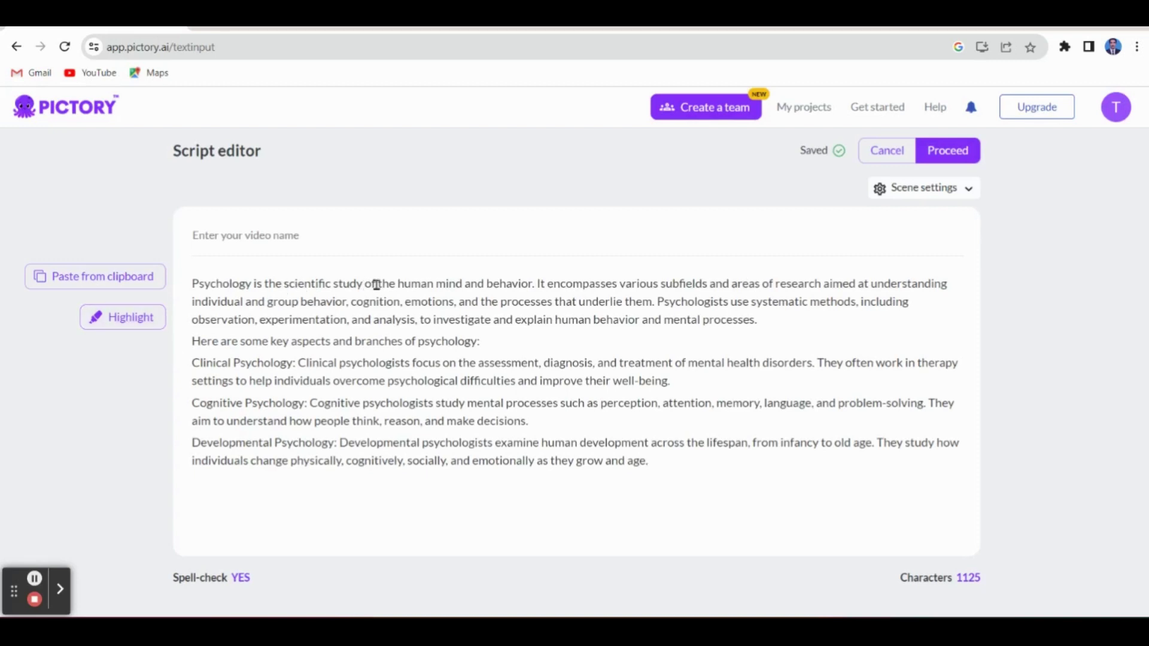
Highlight "human mind and behavior." in the script's first sentence and check the scene settings
drag(397, 285, 534, 285)
click(138, 317)
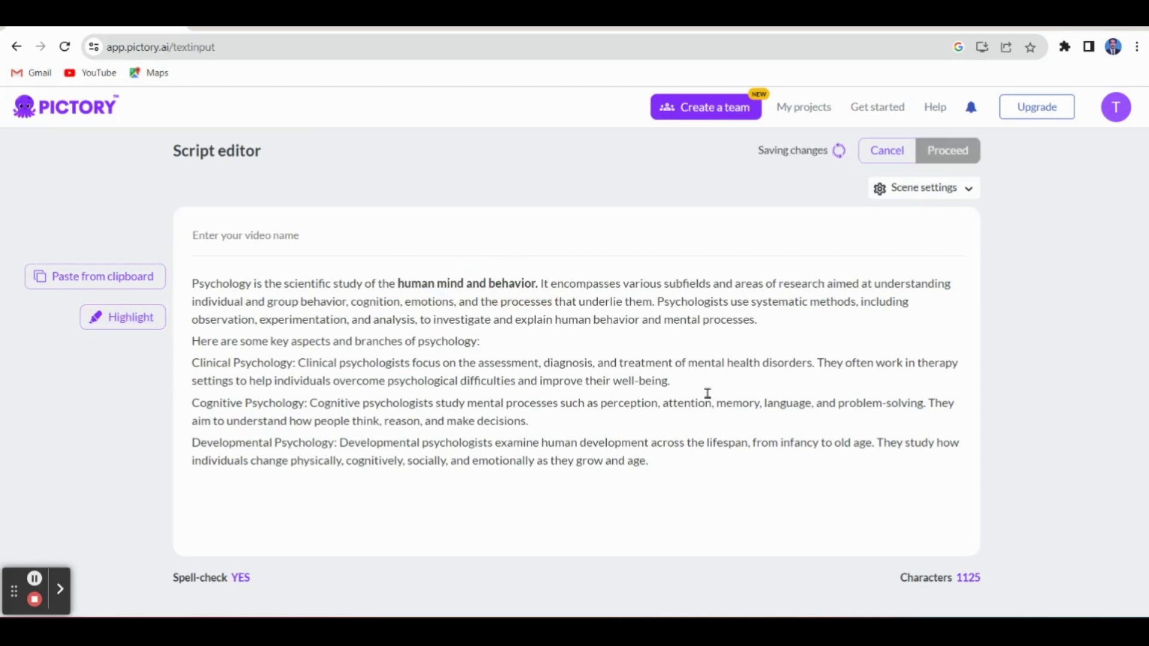
click(971, 197)
click(965, 190)
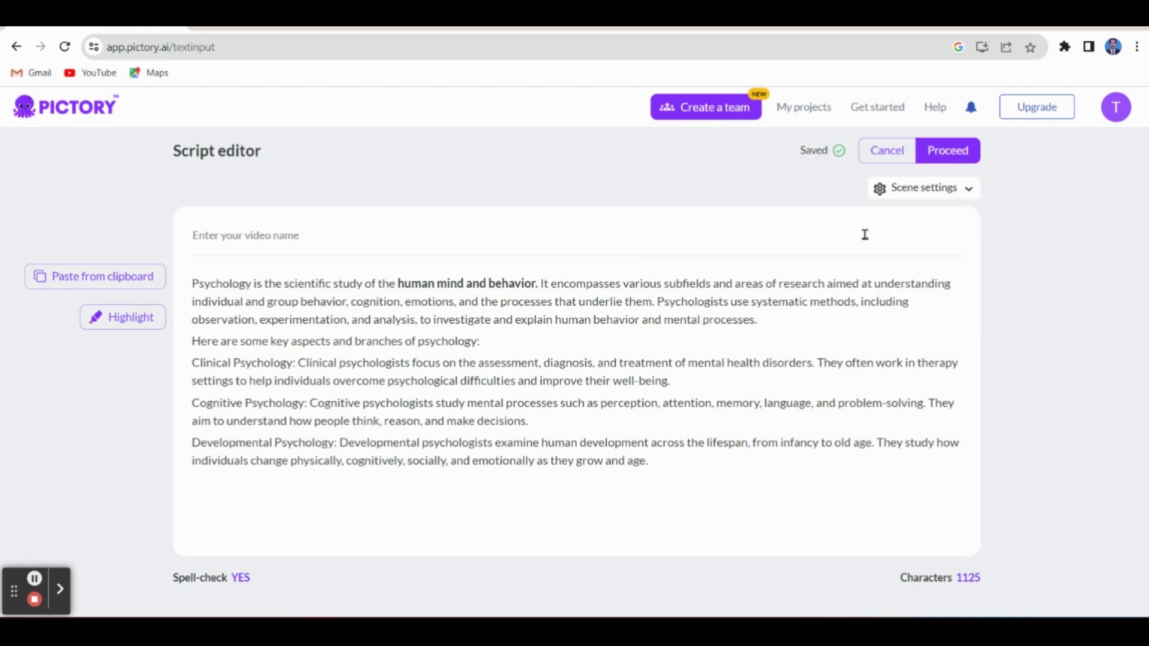
click(968, 197)
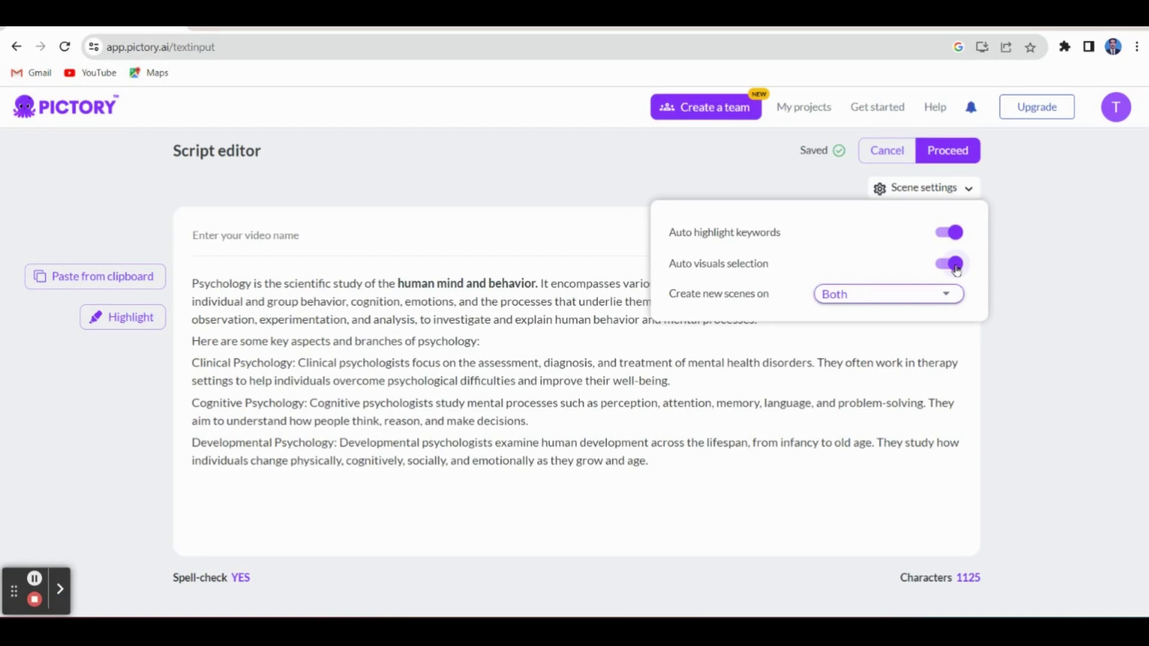
click(1018, 287)
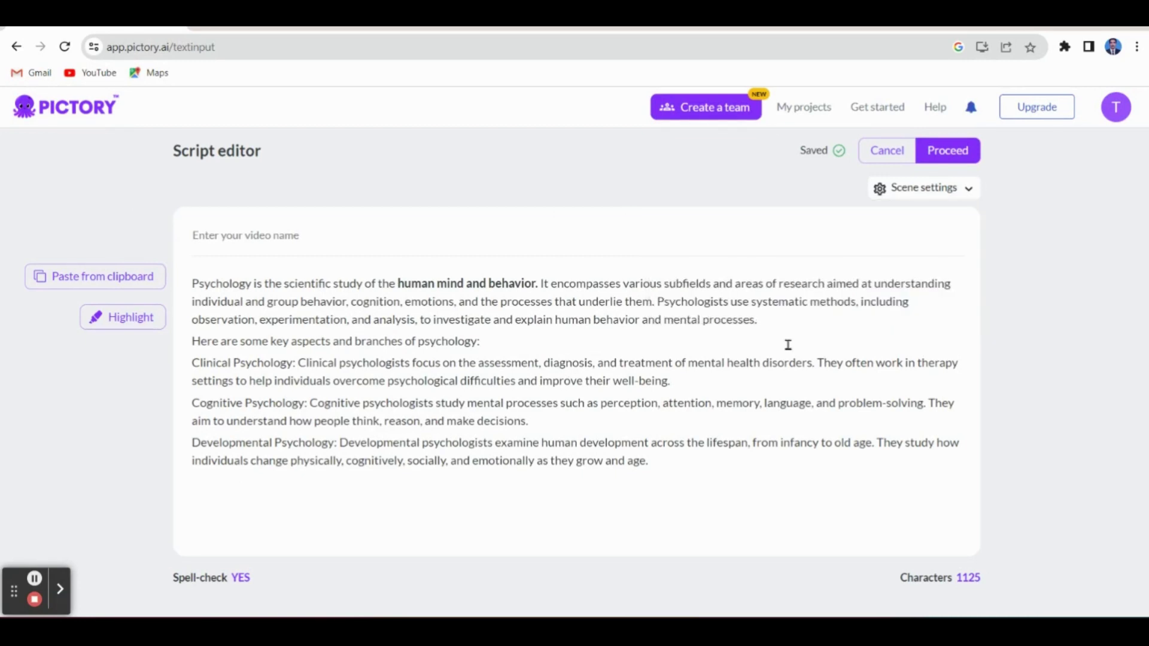
Proceed with the script and apply the Subtitle Italics template in the 16:9 aspect ratio
click(944, 150)
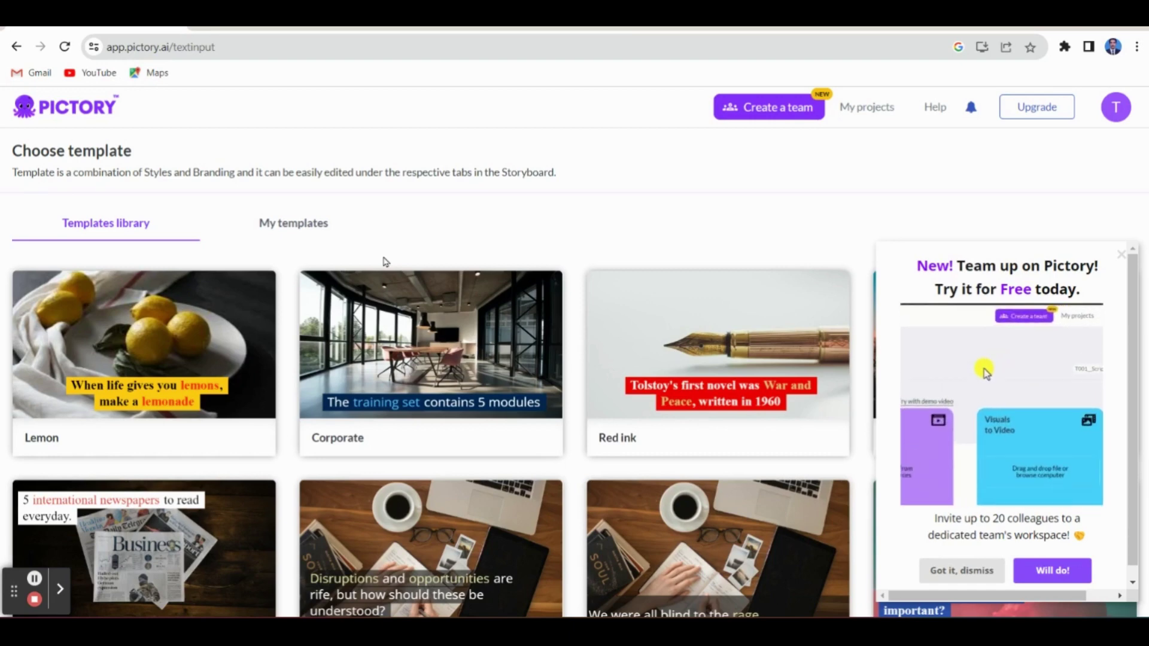
scroll(263, 419, down, 7)
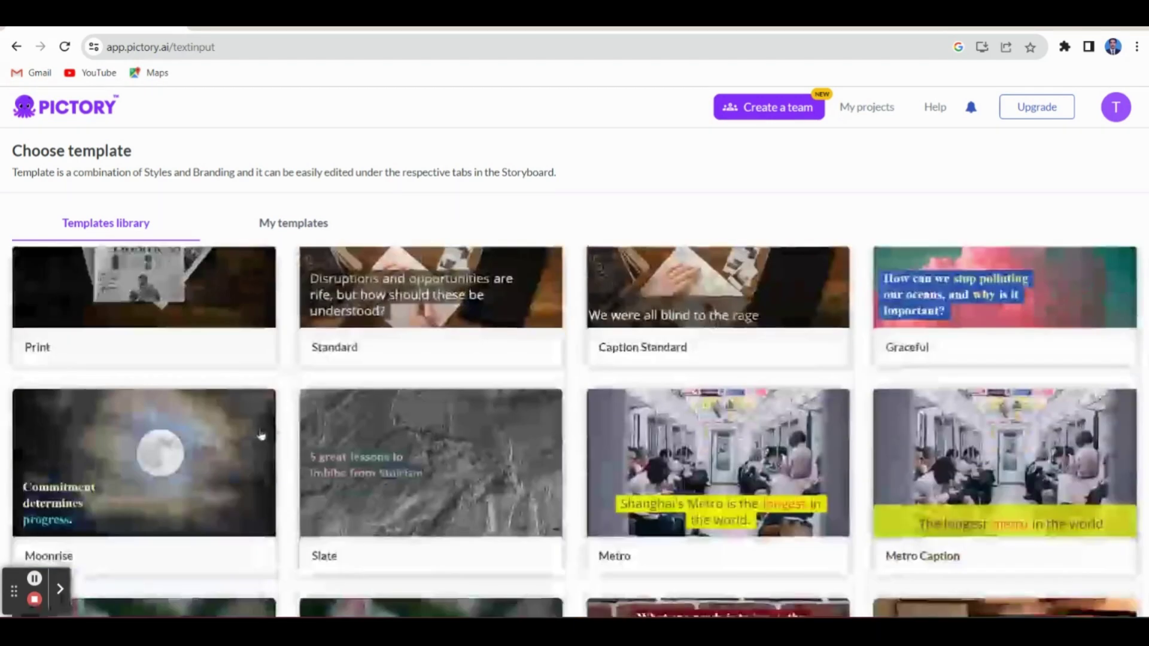
scroll(252, 435, down, 3)
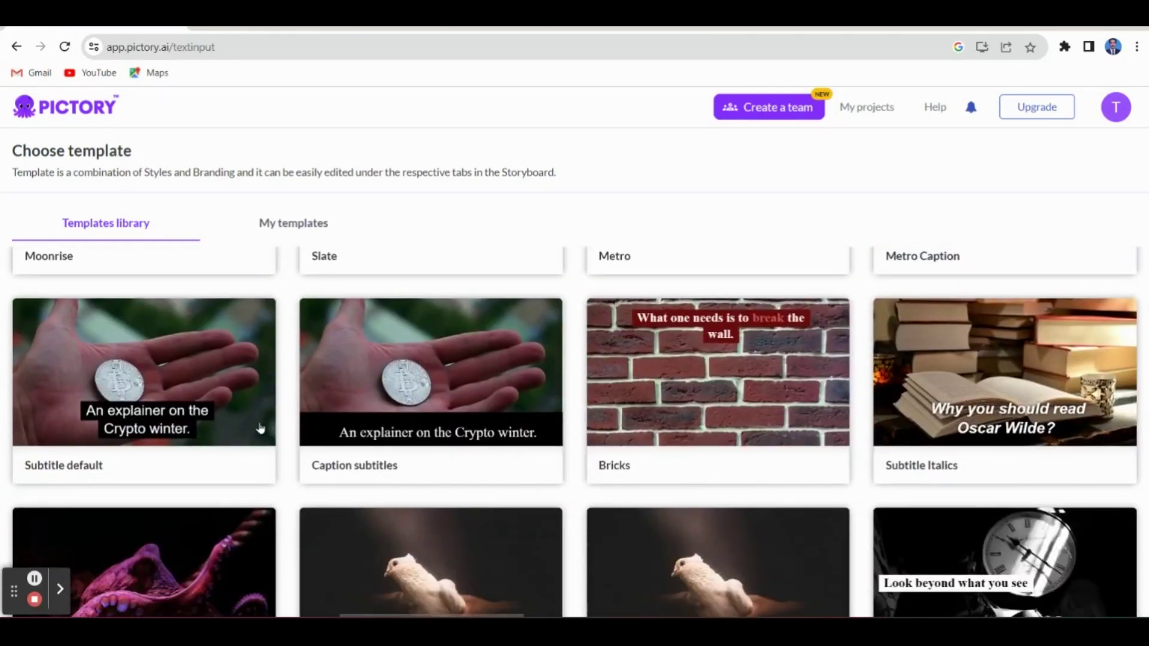
scroll(431, 483, down, 3)
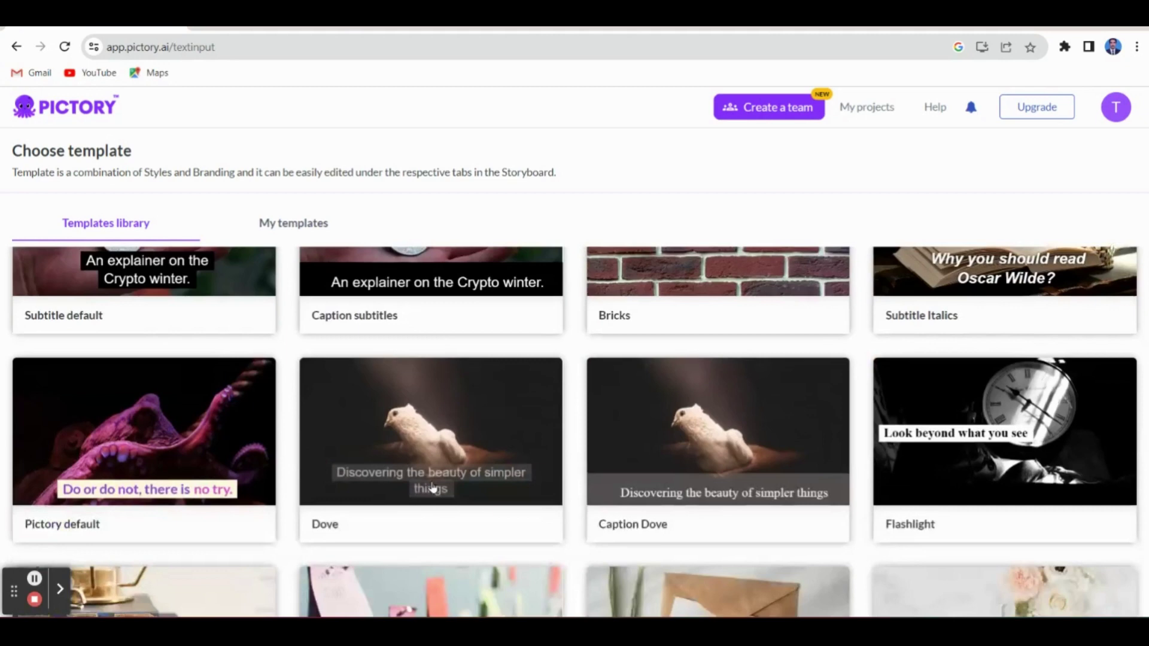
scroll(1028, 519, up, 5)
mouse_move(1018, 526)
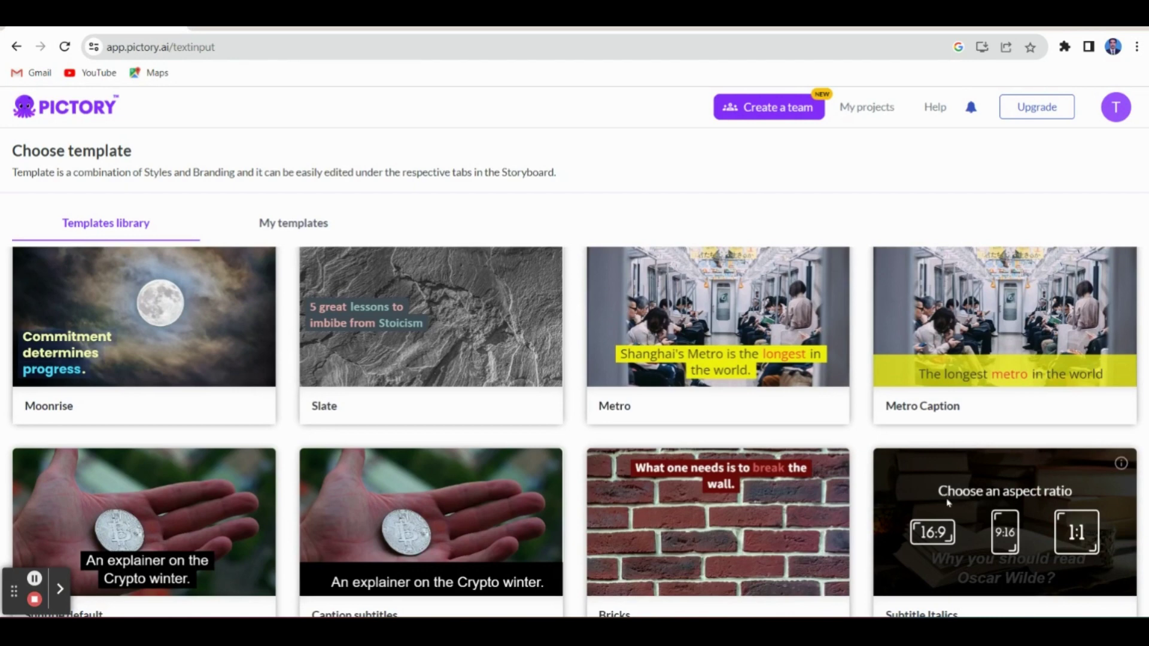
click(933, 533)
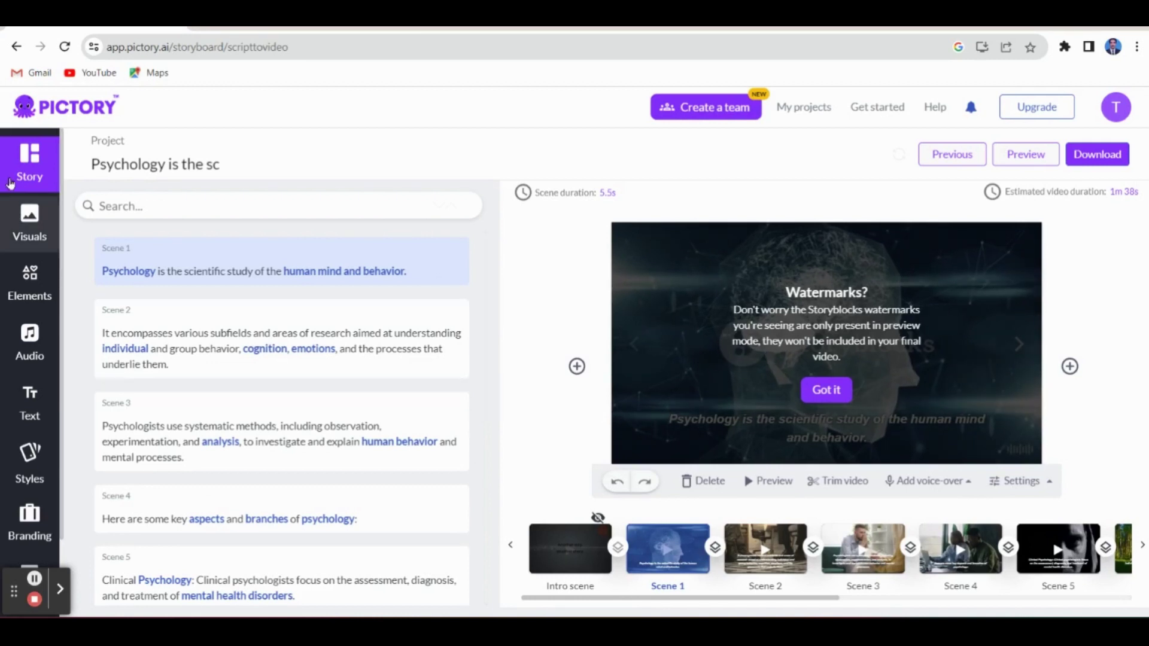
Dismiss the watermark notice and examine the text of each scene in the storyboard
click(33, 163)
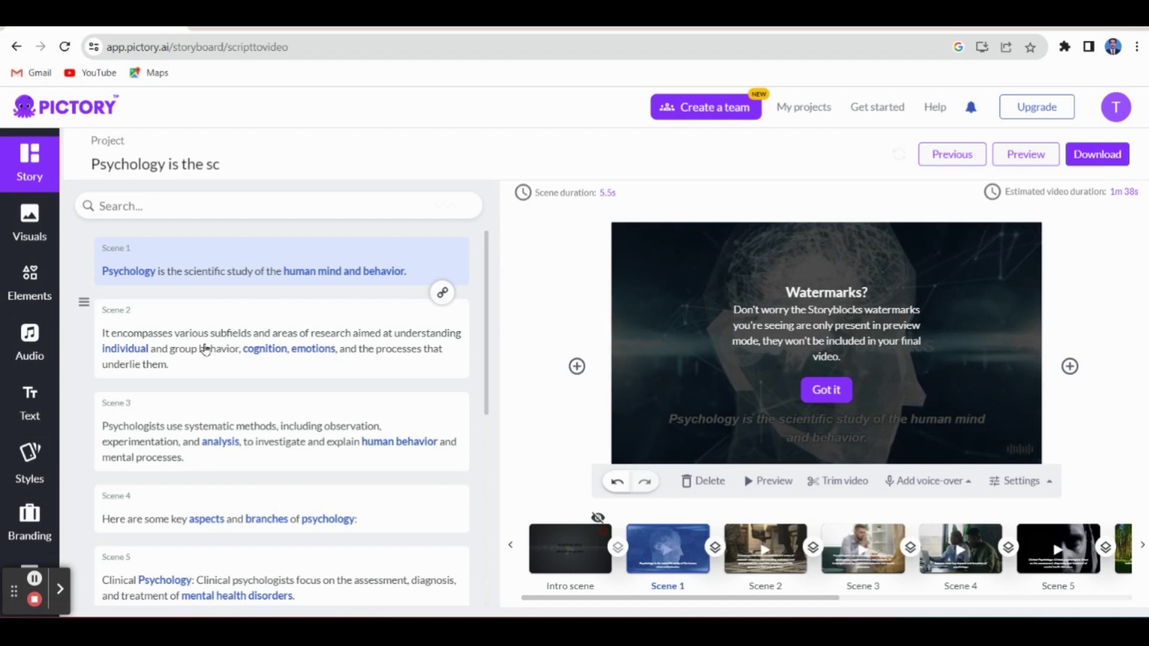
click(840, 395)
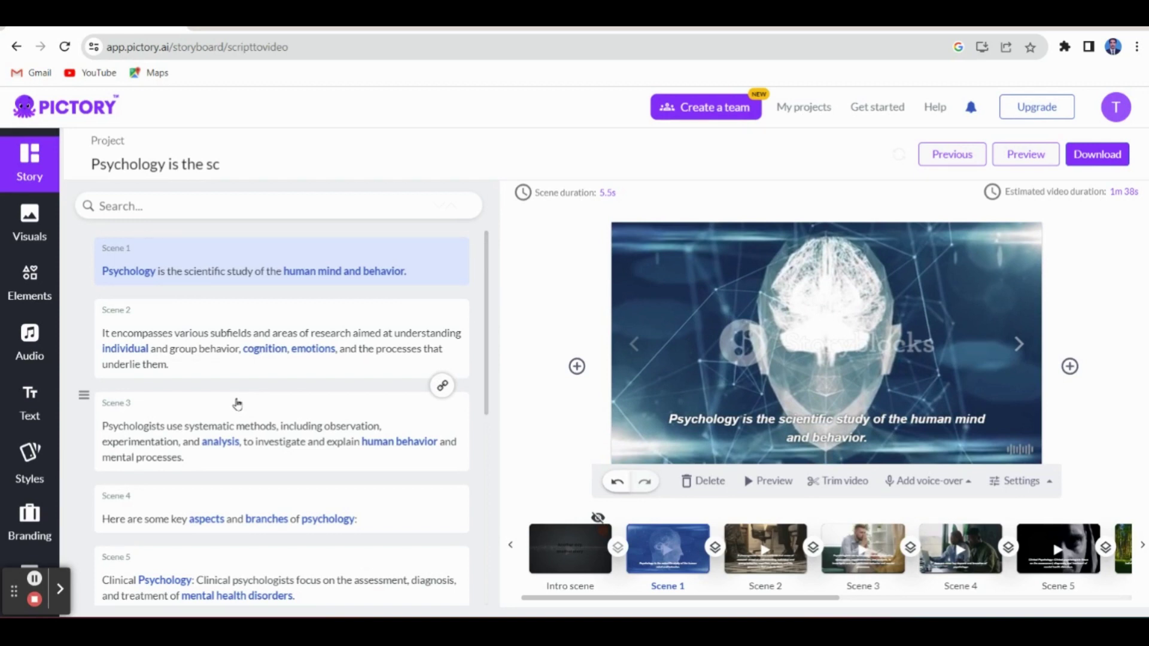
click(29, 171)
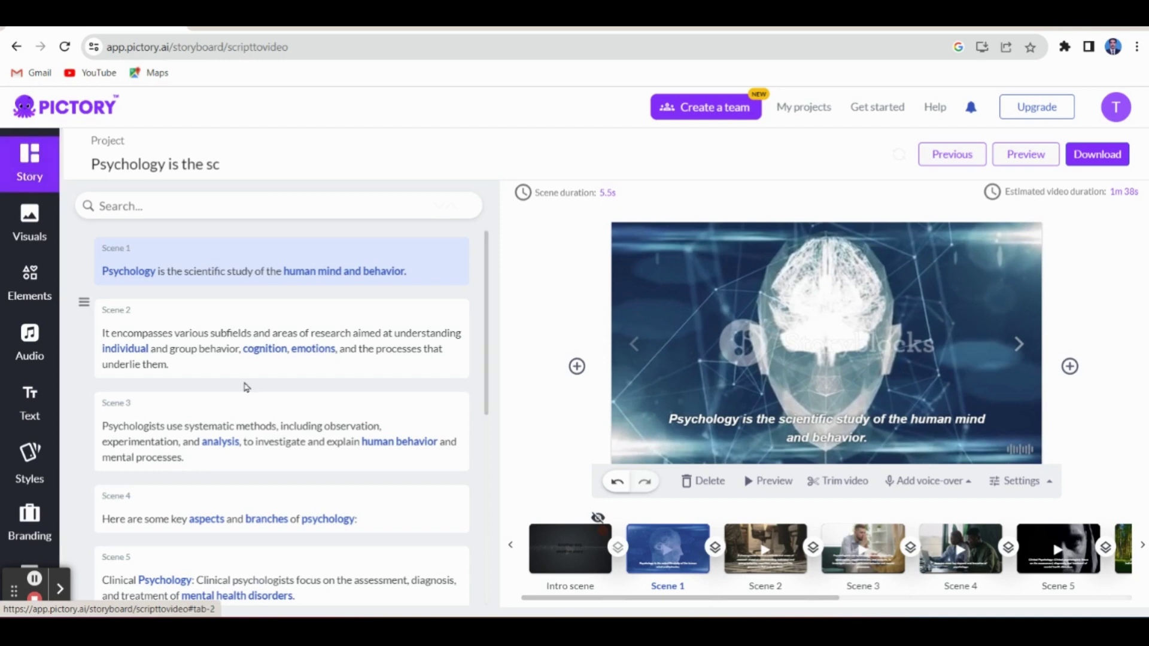
scroll(246, 384, down, 3)
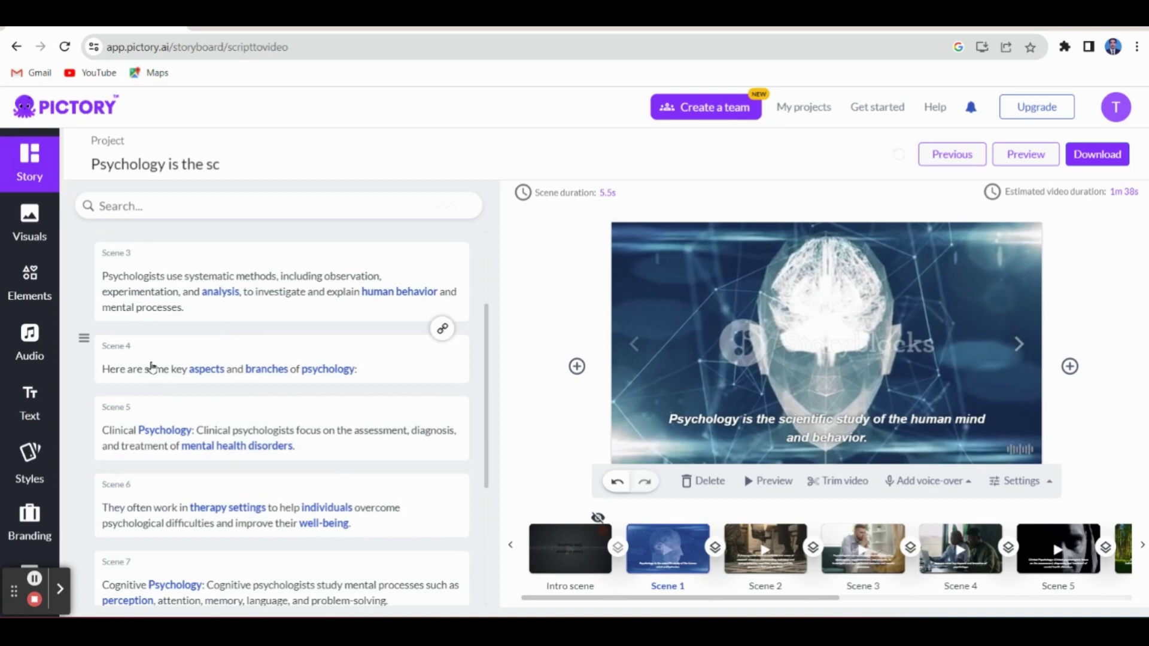
scroll(203, 432, down, 1)
scroll(201, 433, down, 3)
scroll(201, 433, up, 6)
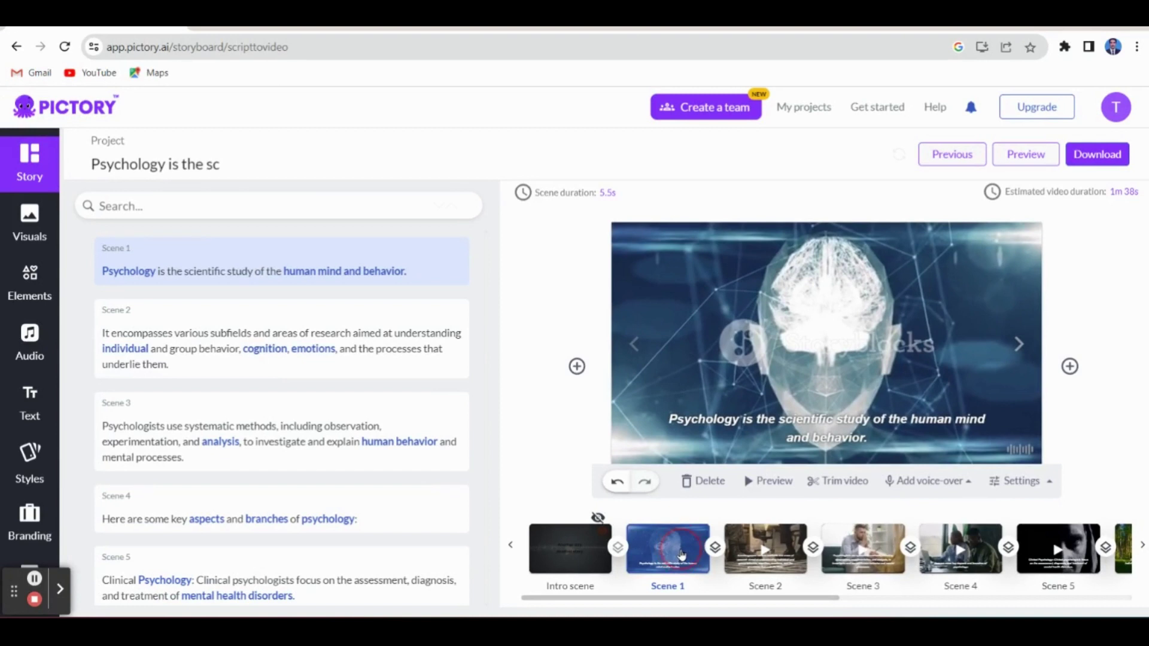
Preview Scene 1 of the storyboard, stopping playback and keeping that scene selected
click(751, 486)
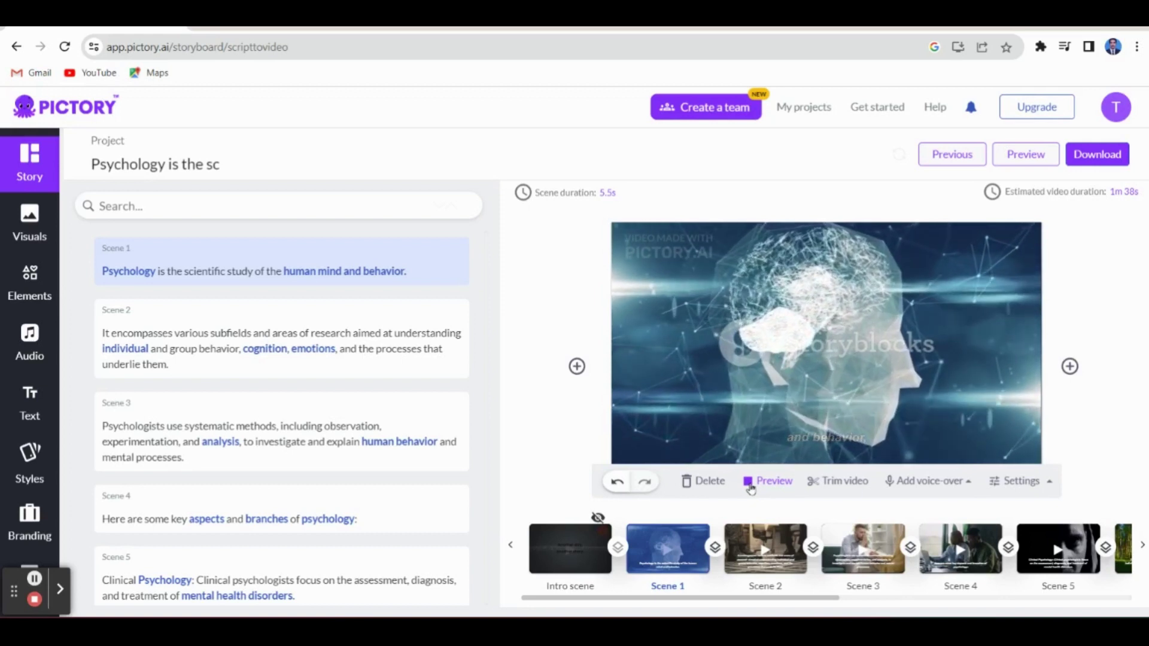
click(751, 486)
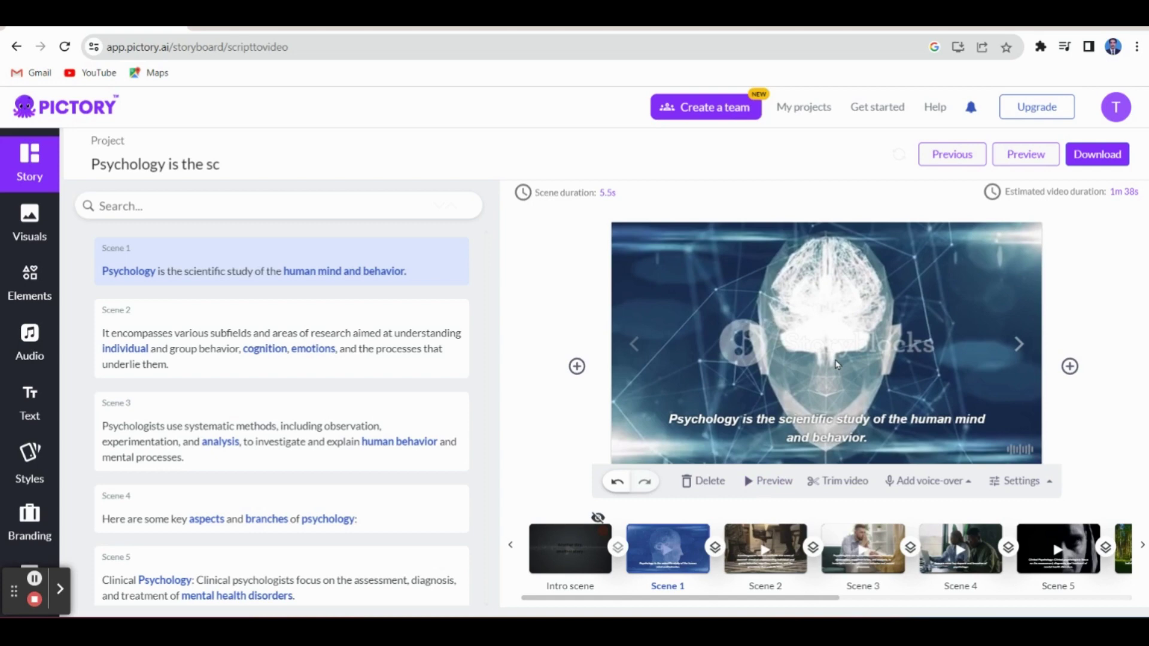
click(669, 557)
Browse the library visuals available for Scene 2 of the storyboard
click(24, 224)
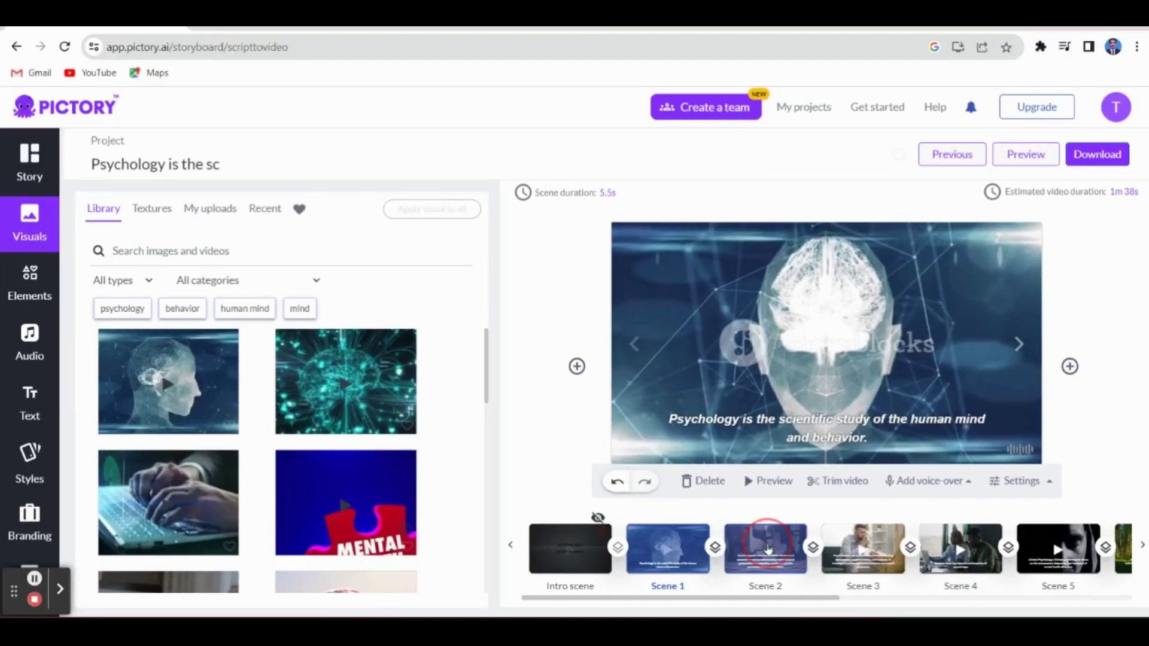
click(768, 548)
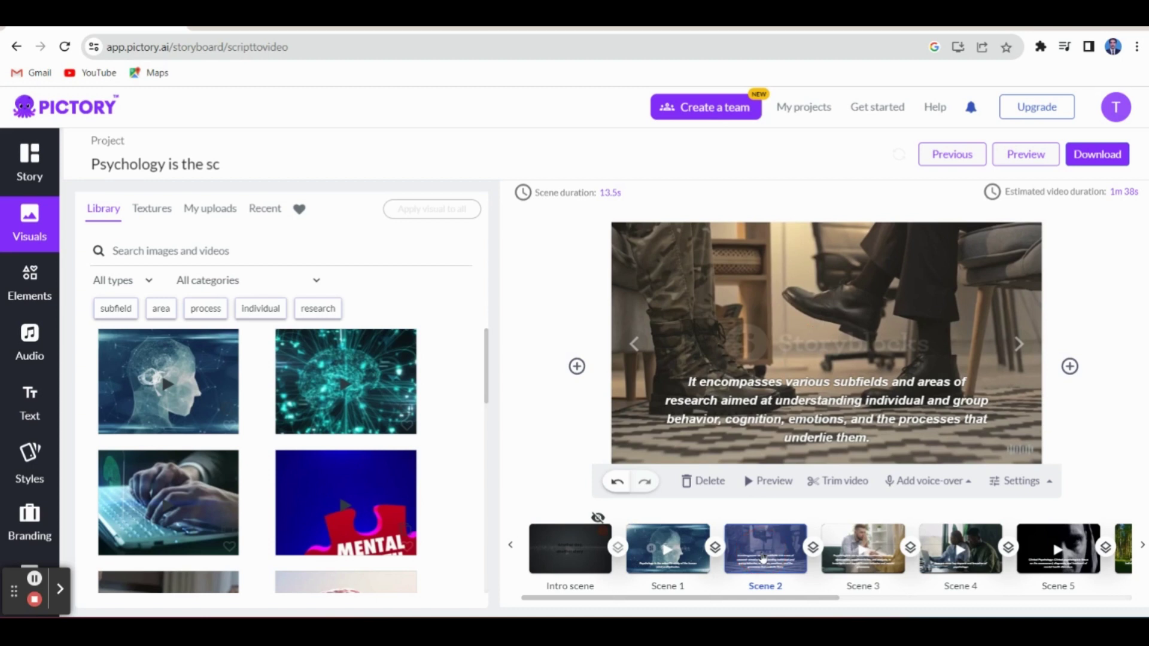
scroll(240, 467, down, 5)
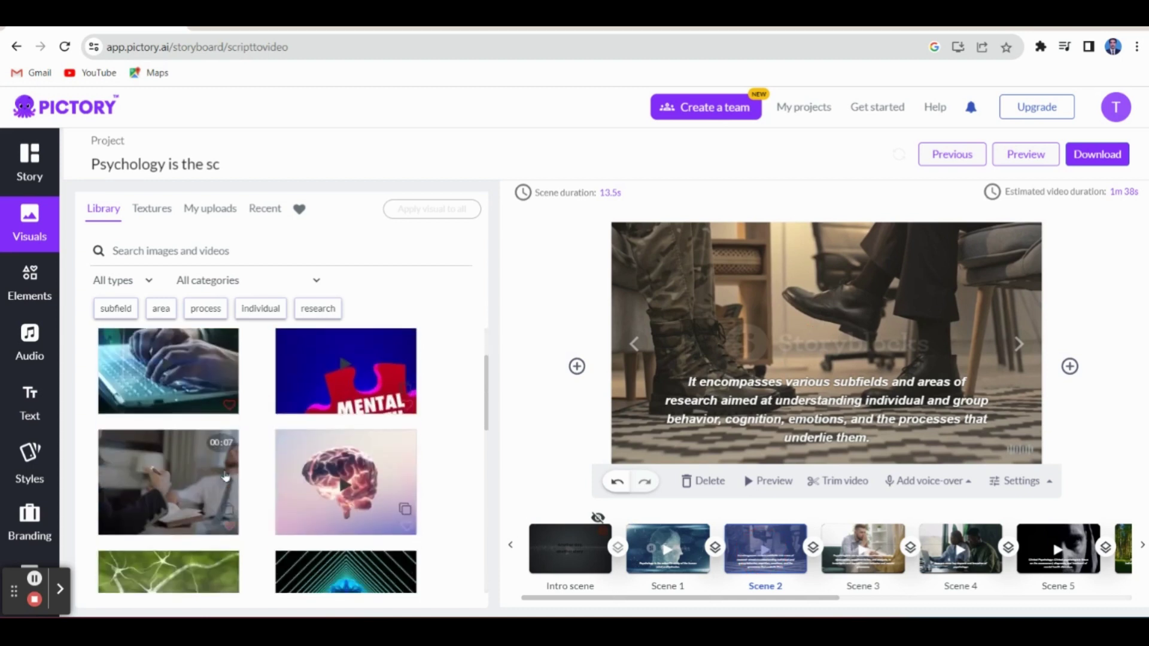
scroll(226, 456, down, 1)
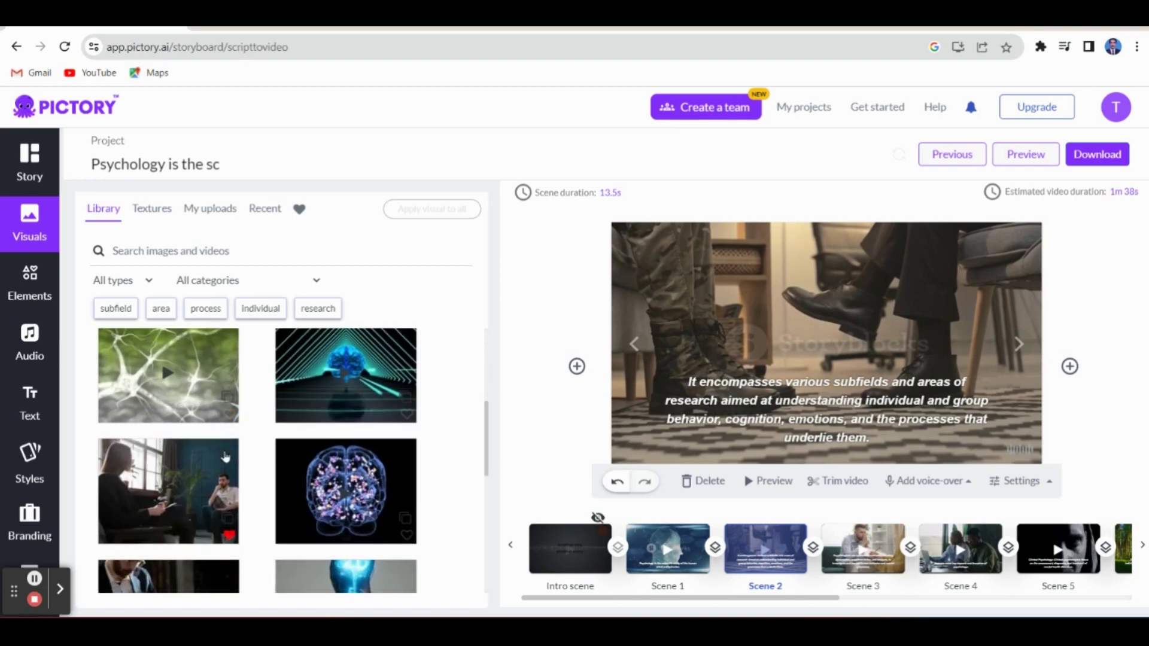
scroll(194, 462, down, 3)
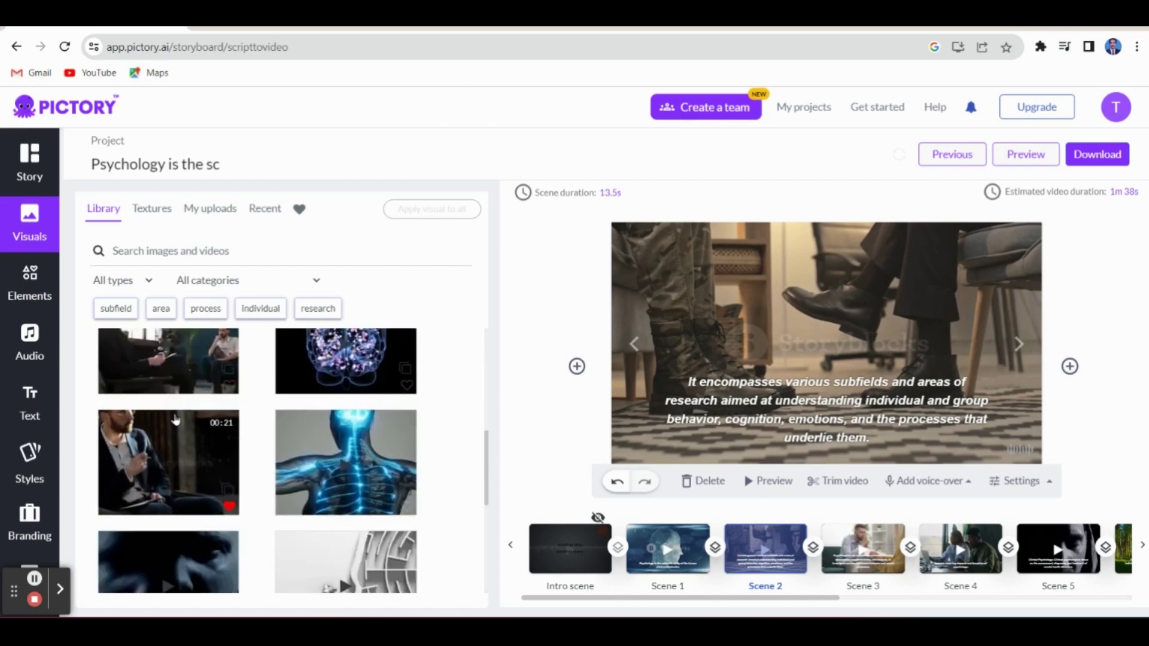
scroll(198, 449, up, 2)
scroll(201, 435, up, 2)
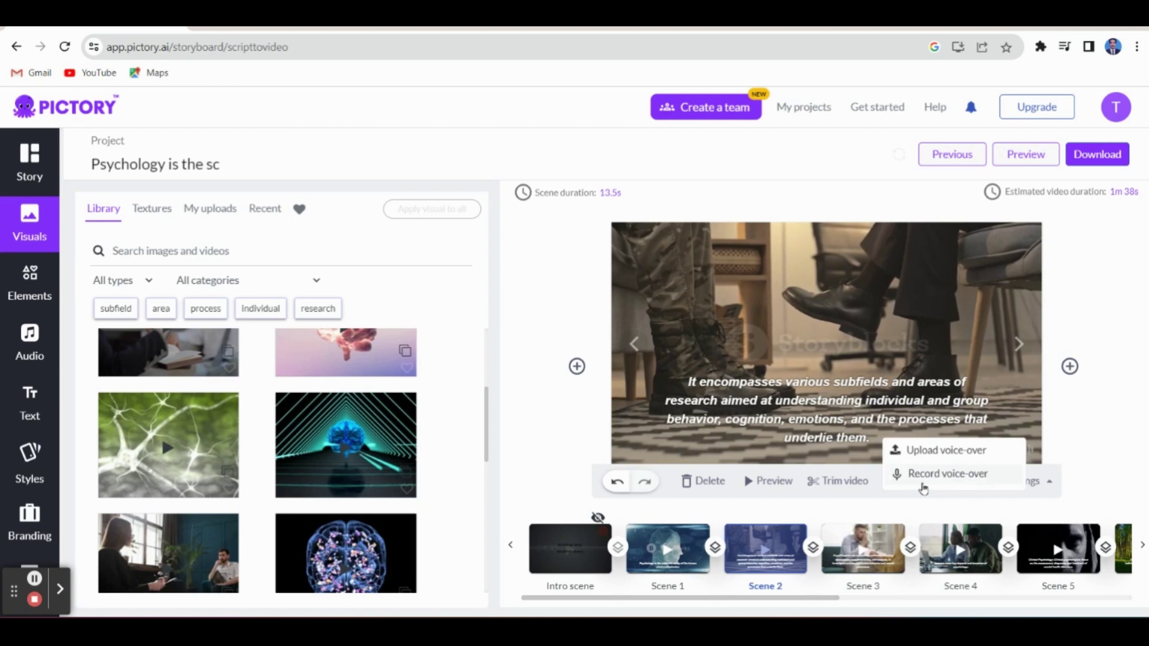
Check the voice-over options and scene settings of Scene 2, and look through the storyboard scenes up to Scene 10
mouse_move(938, 486)
click(1011, 481)
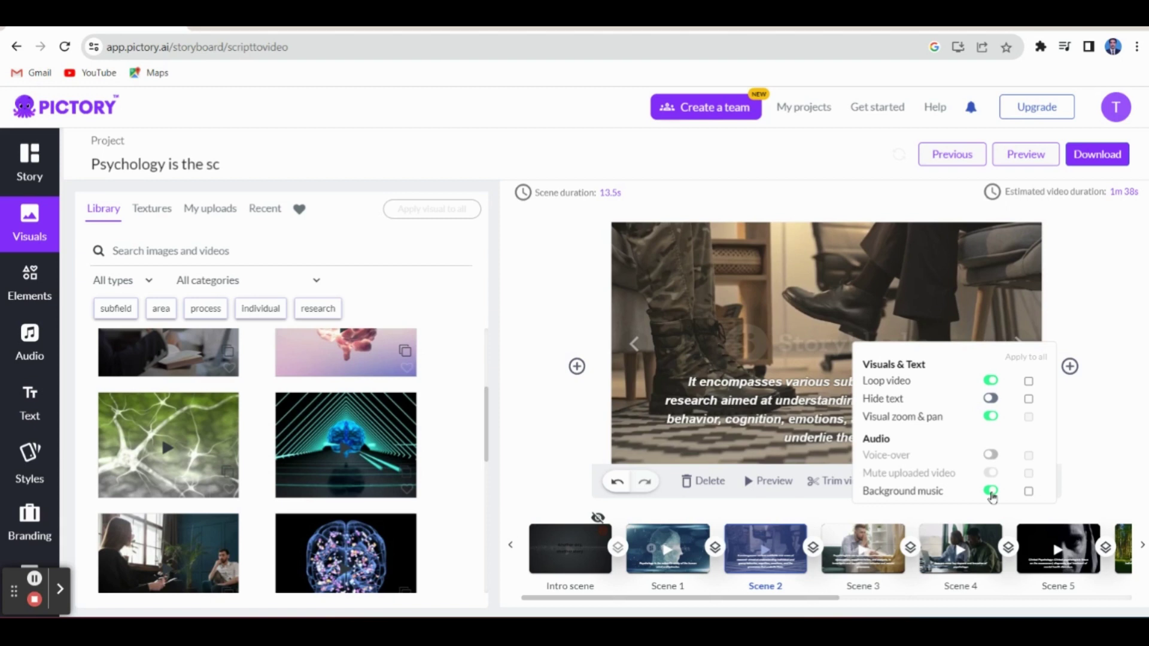
click(1064, 495)
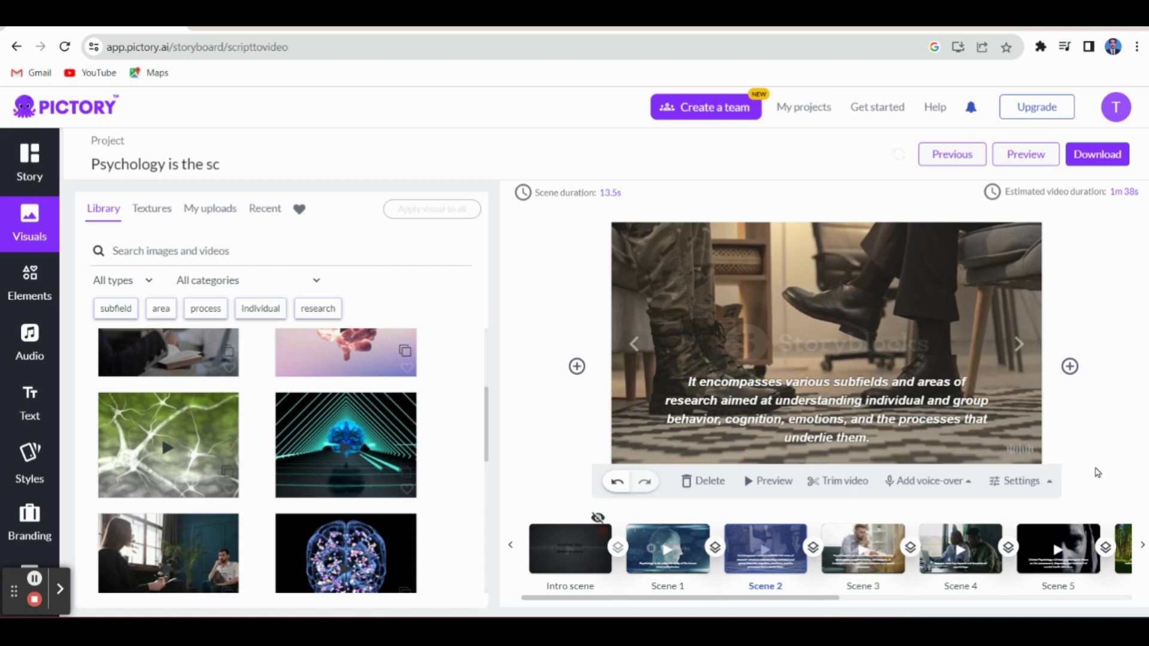
drag(818, 599, 947, 609)
click(1063, 606)
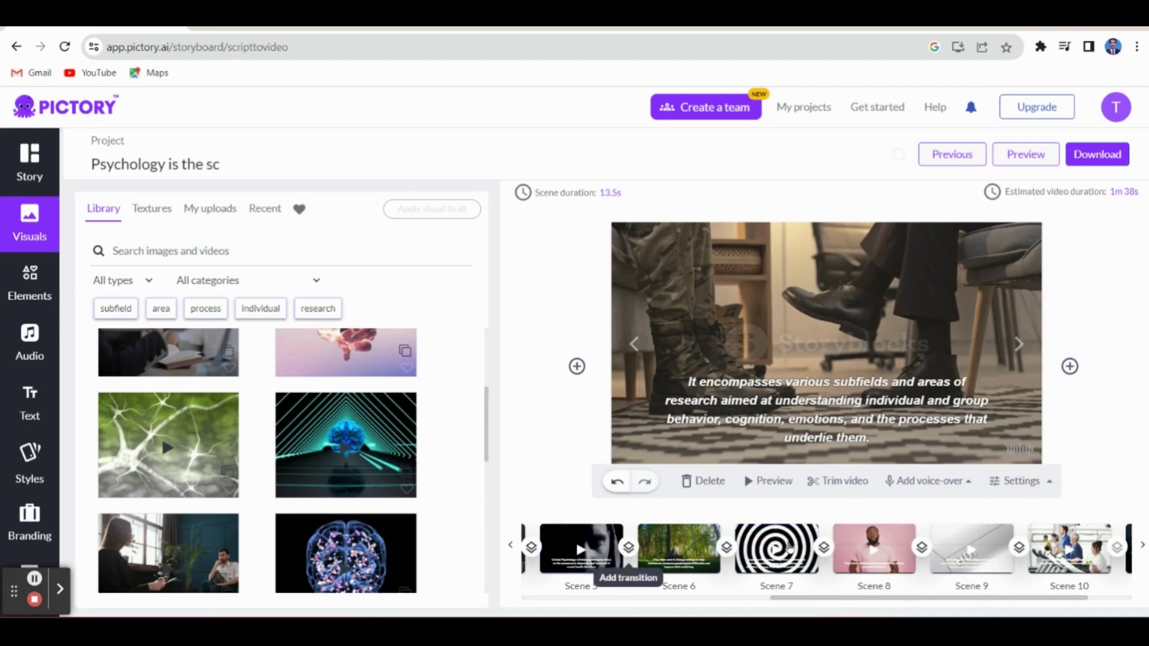
Look through the emoji elements and the audio options for background music, voice-over tracks, own uploads and voice-over recording
click(29, 291)
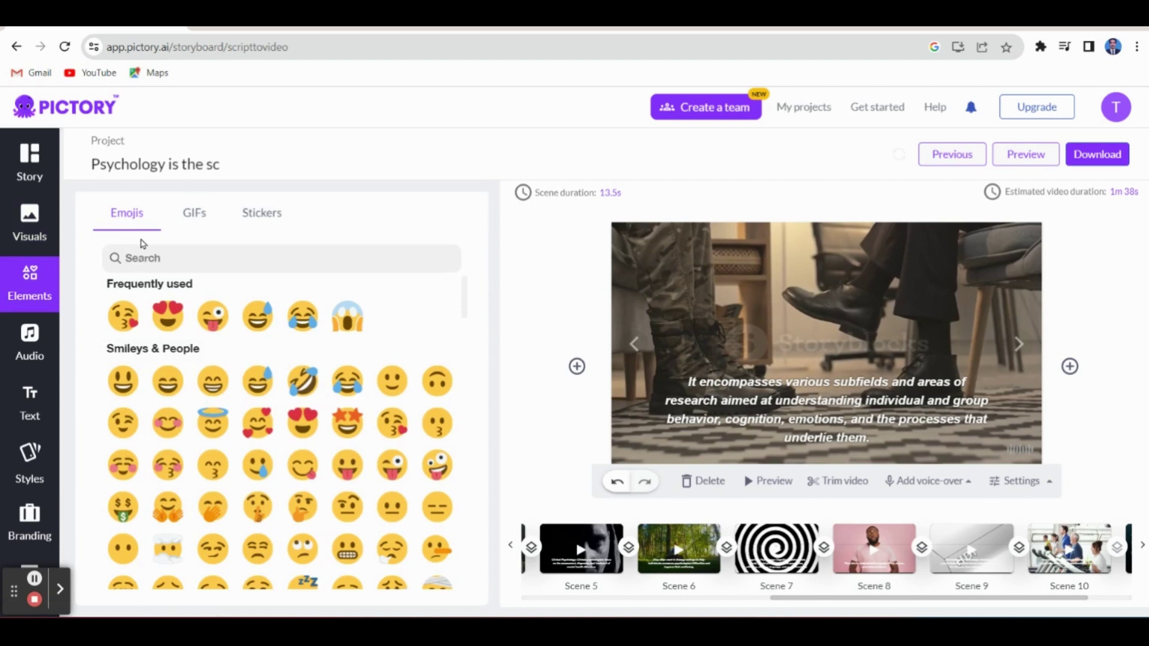
click(60, 291)
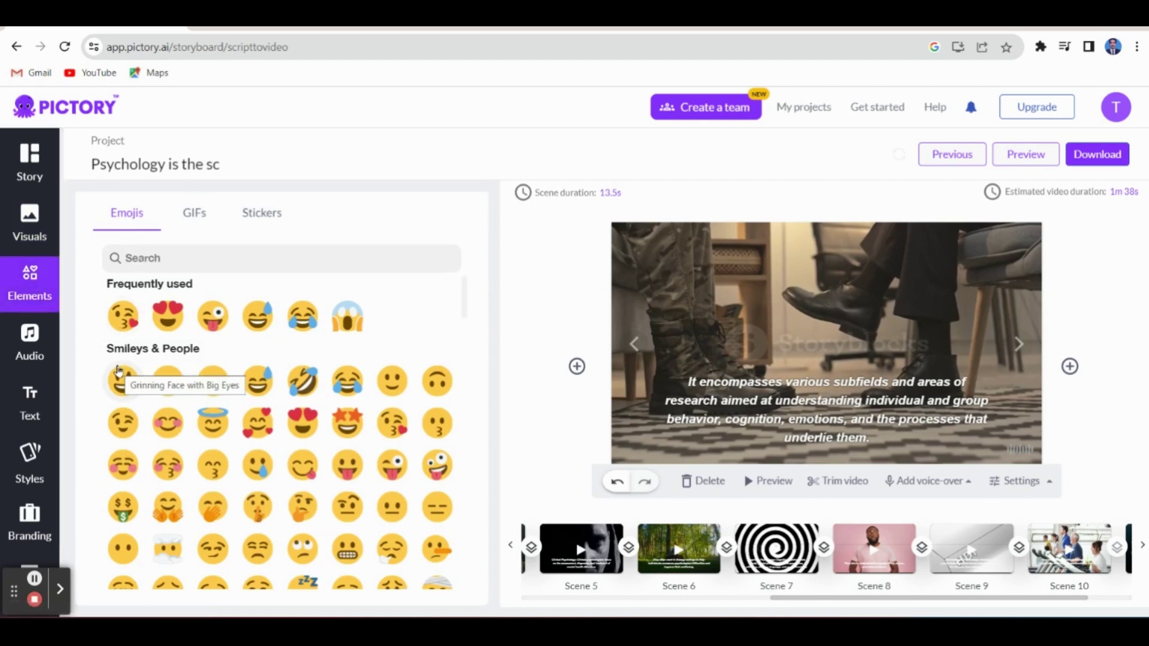
click(32, 347)
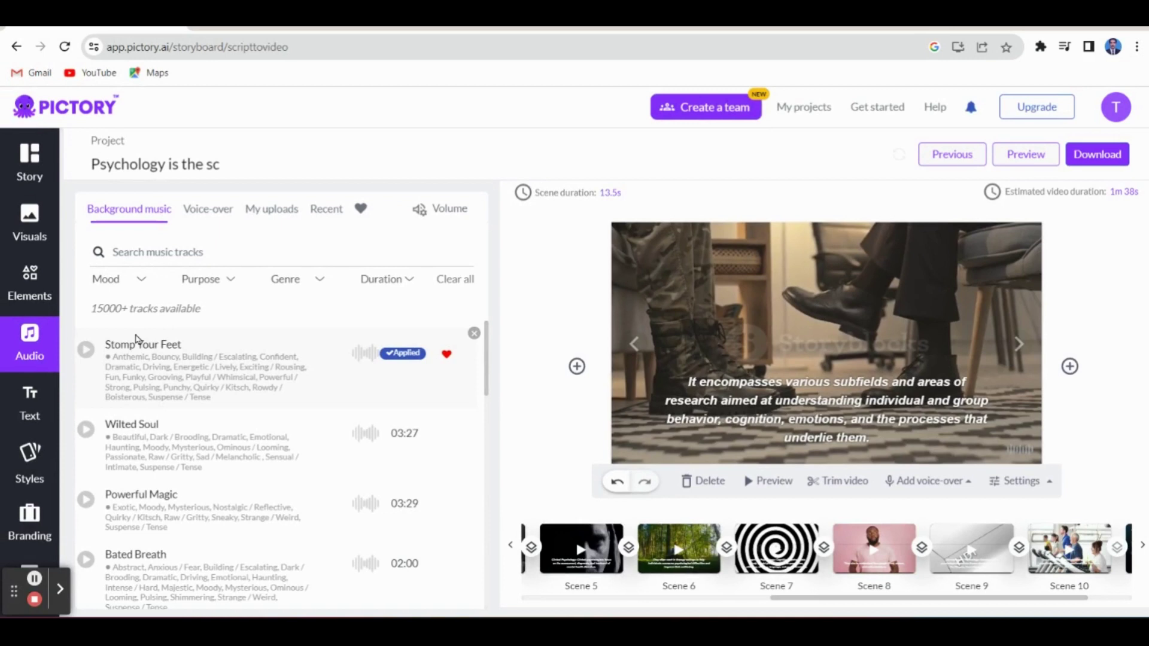
click(206, 213)
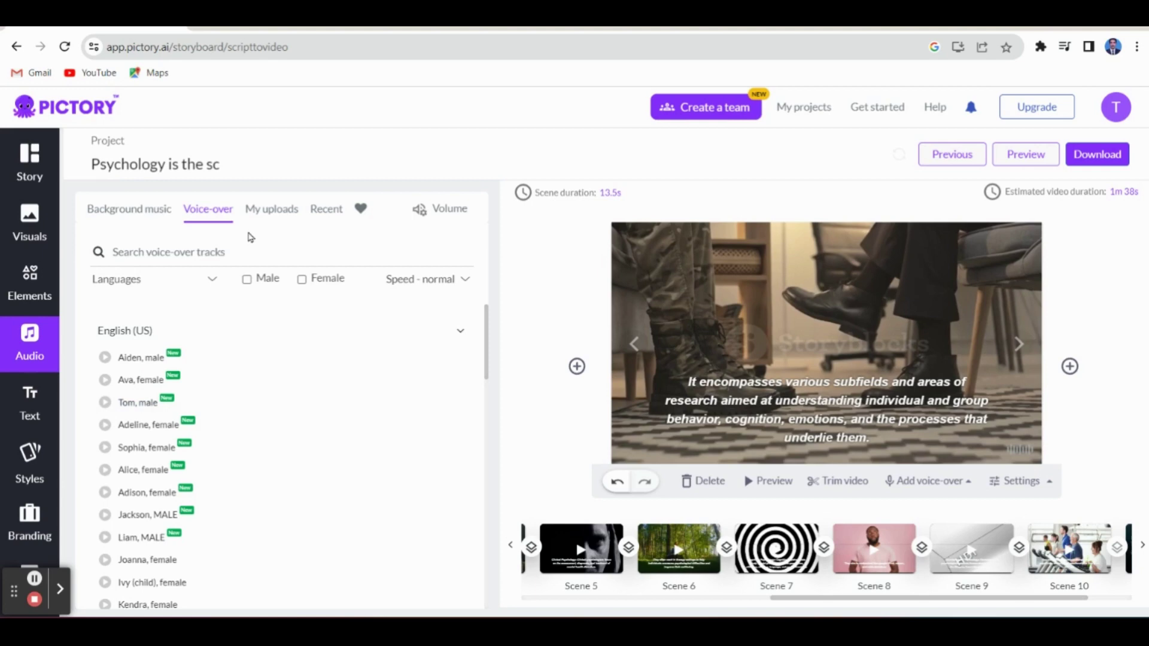
click(272, 221)
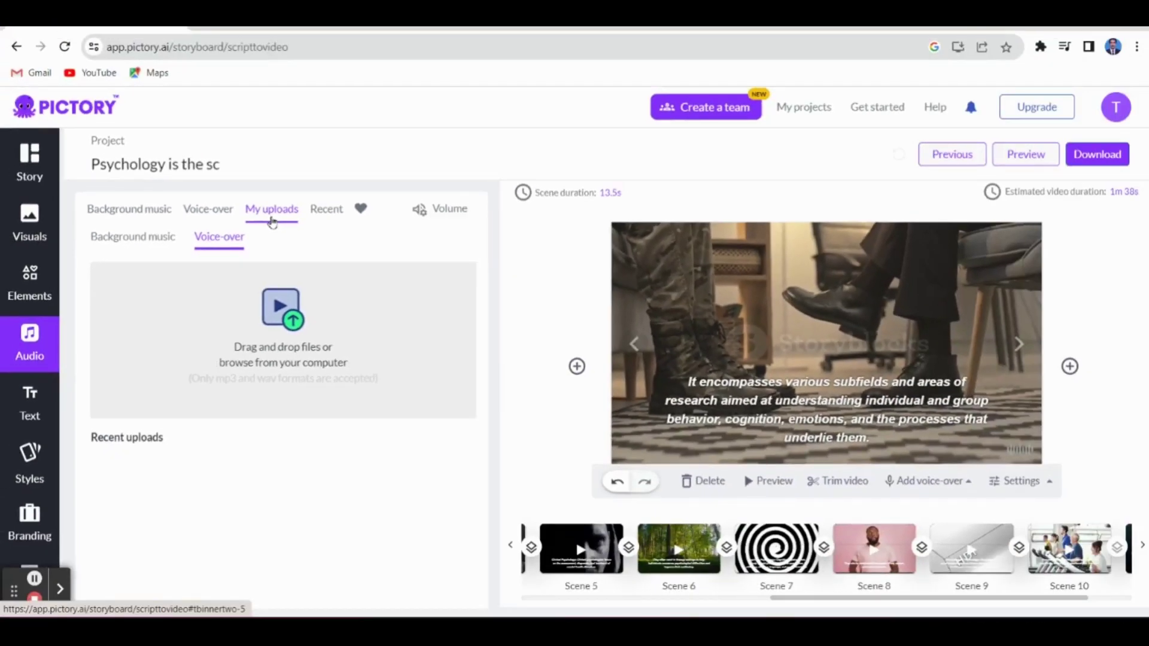
click(929, 482)
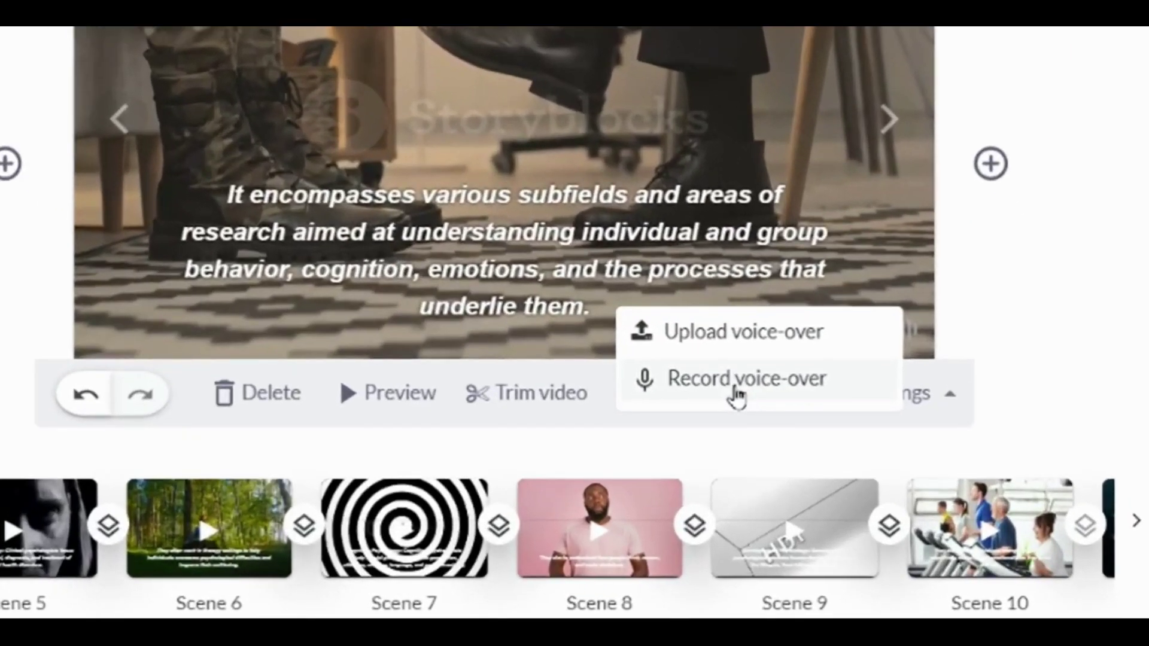
click(736, 388)
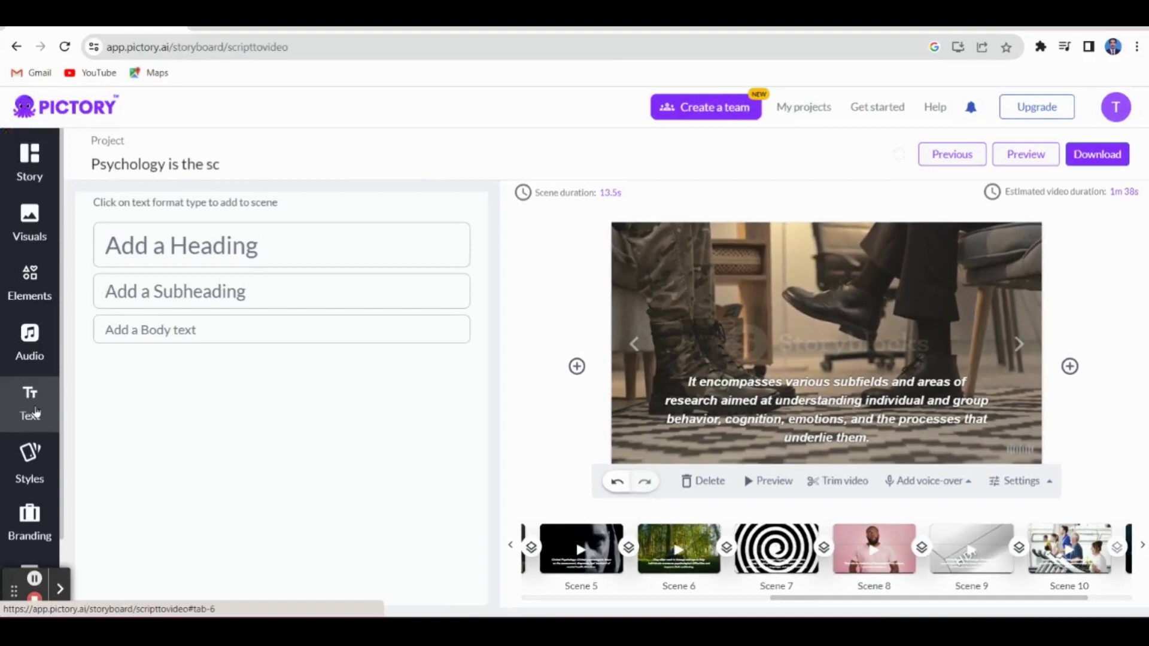
Dismiss the decorative text boxes tip and try the Heading text format for Scene 2
click(29, 404)
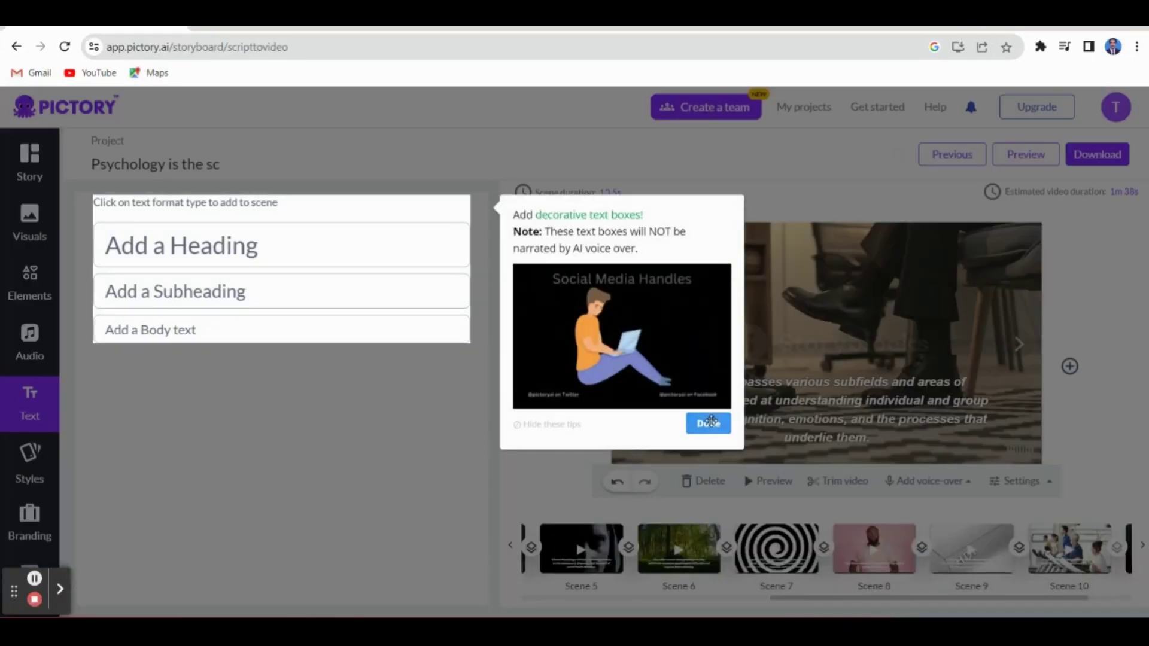
click(708, 424)
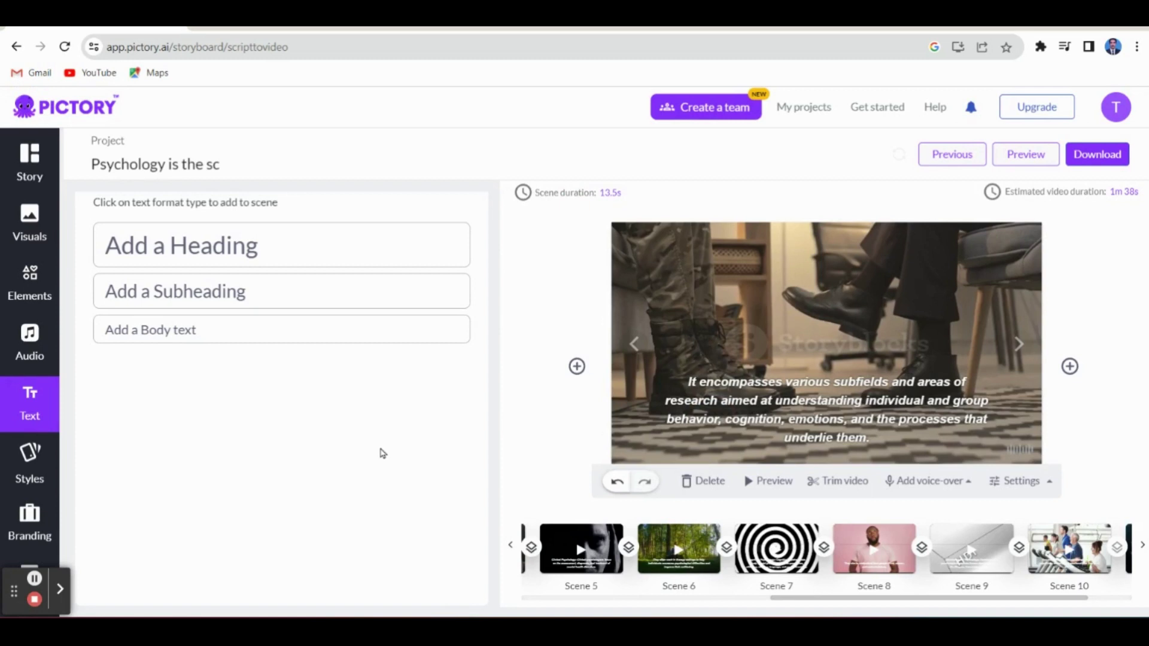
click(233, 254)
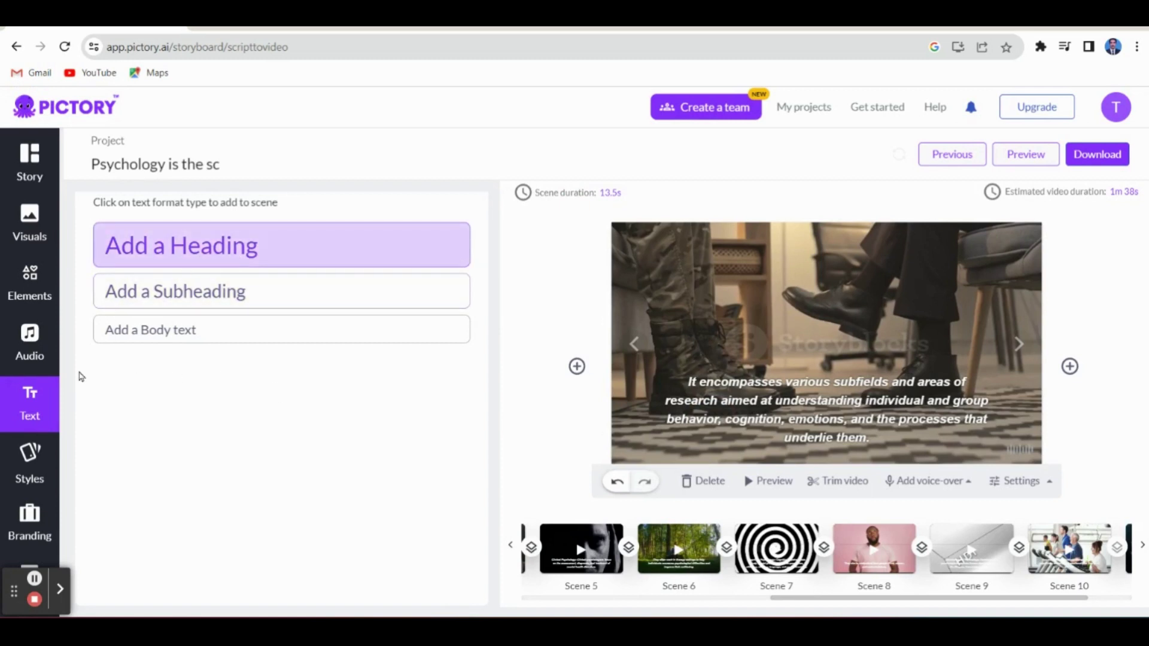
Examine the Subtitle Italics template styles and the branding options for the intro
click(30, 465)
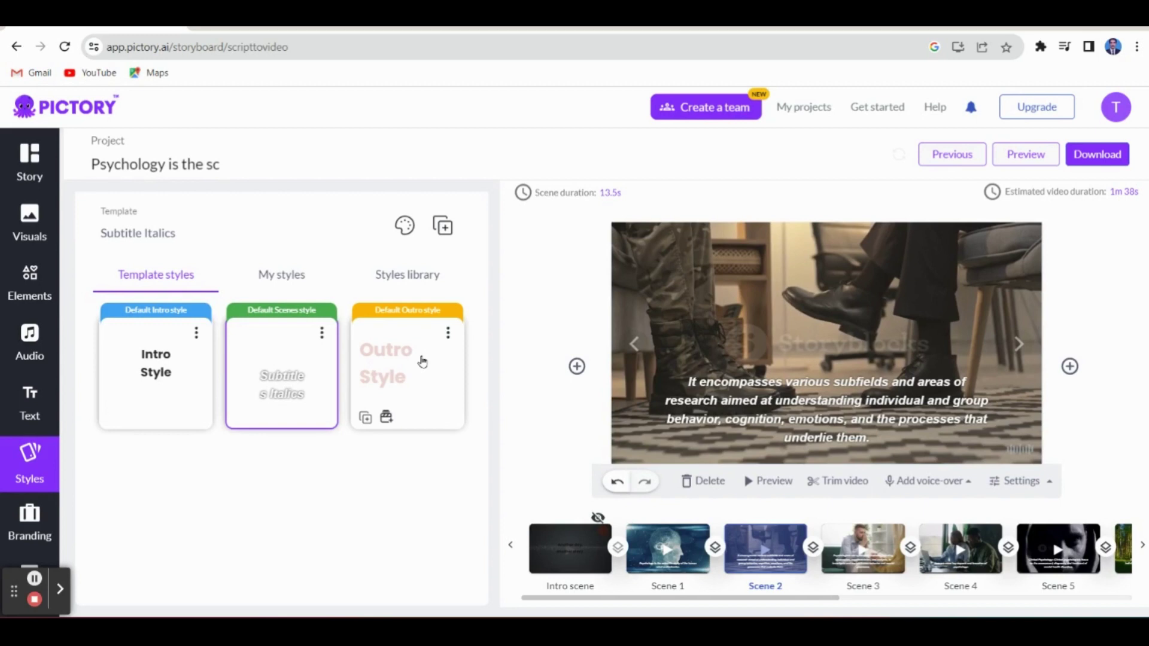
click(24, 520)
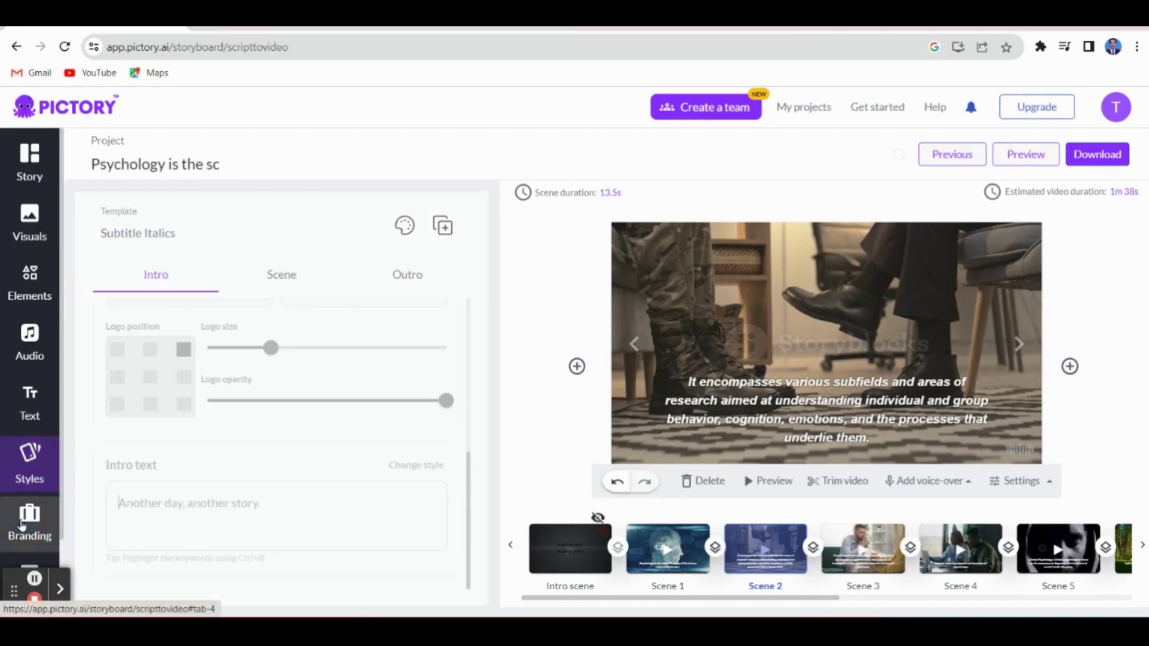
scroll(171, 380, up, 5)
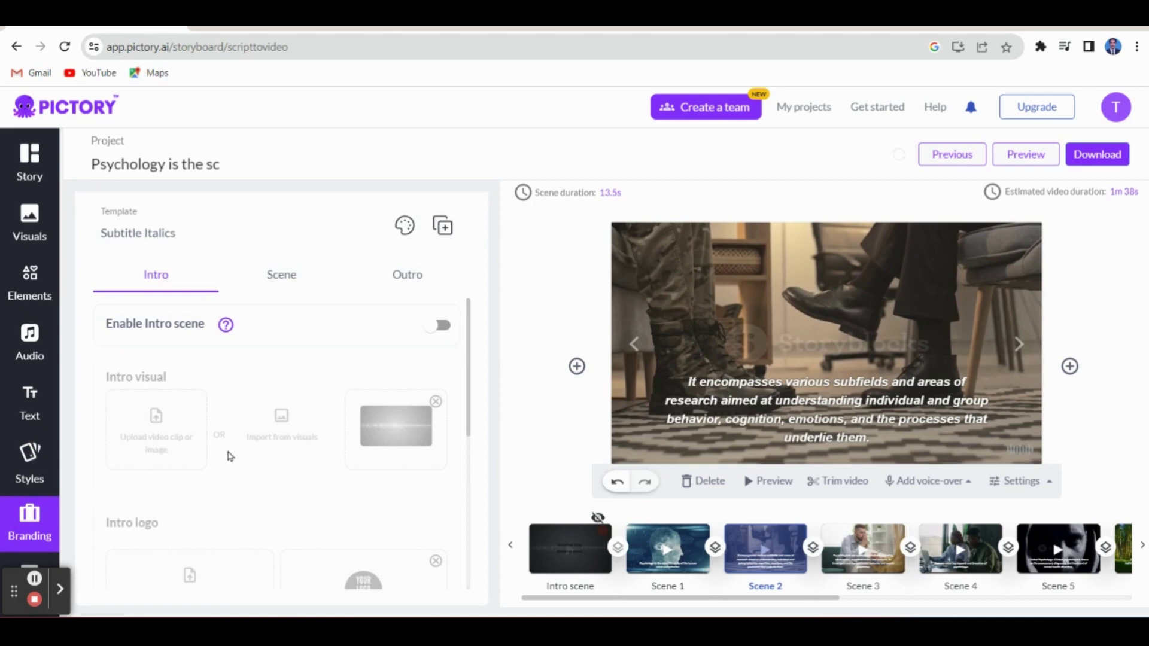
Enable the intro scene in the branding options and remove its background visual
click(436, 326)
click(160, 437)
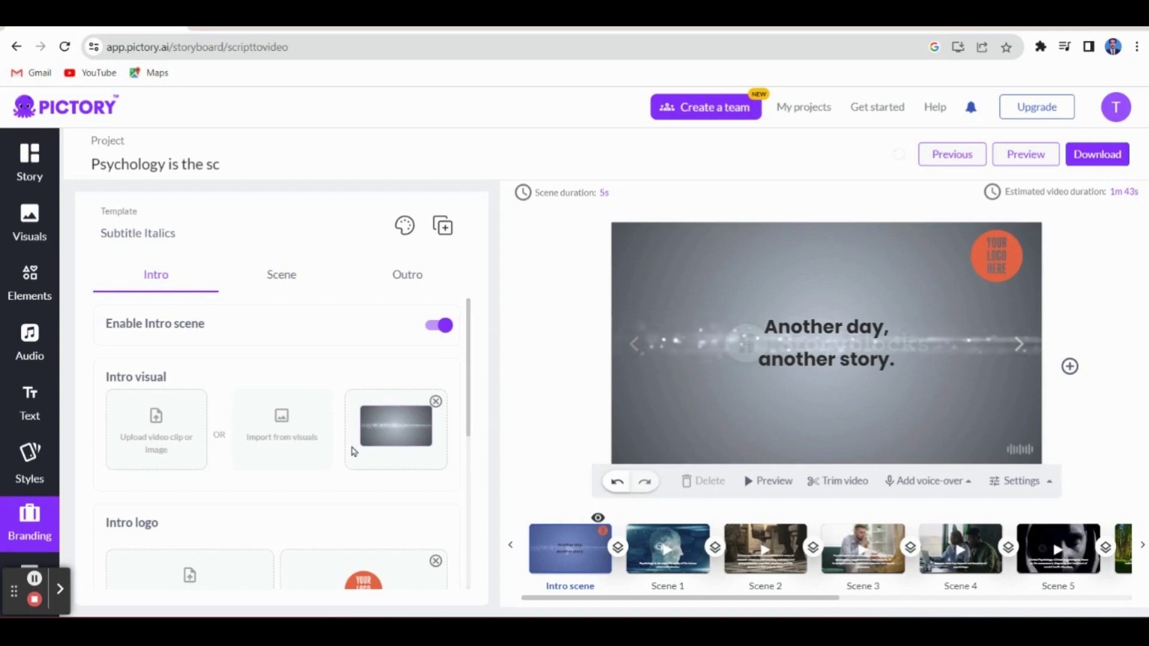
click(435, 403)
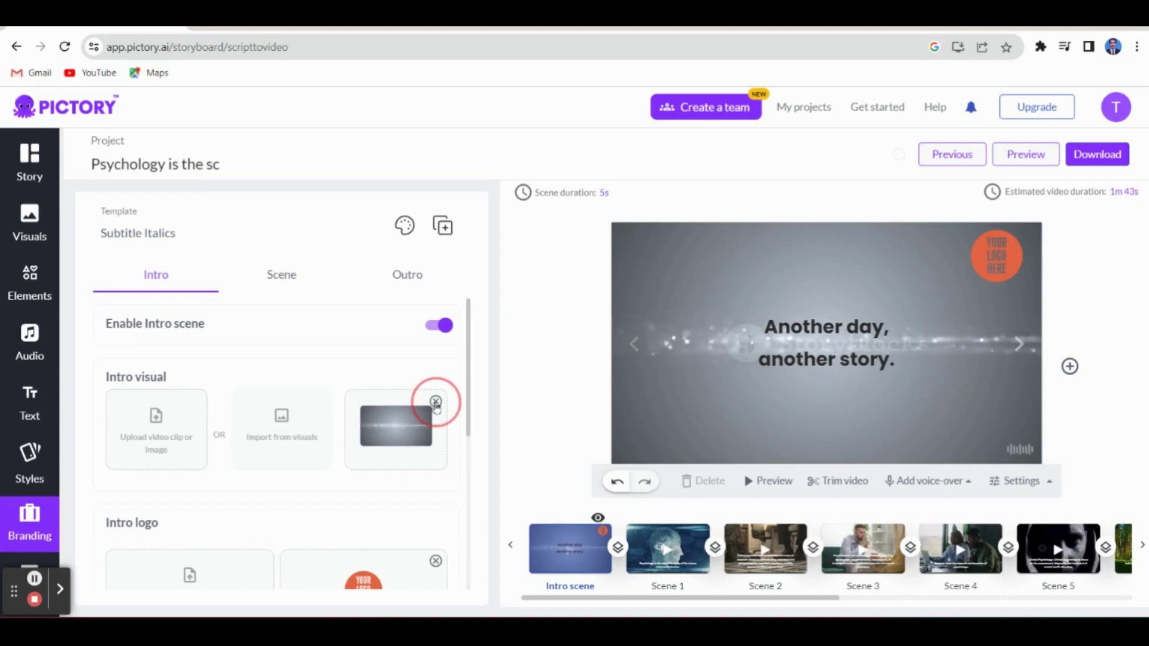
scroll(30, 497, down, 2)
Check the video resolution and aspect ratio options, and preview the whole video, pausing and closing it during Scene 1
click(30, 497)
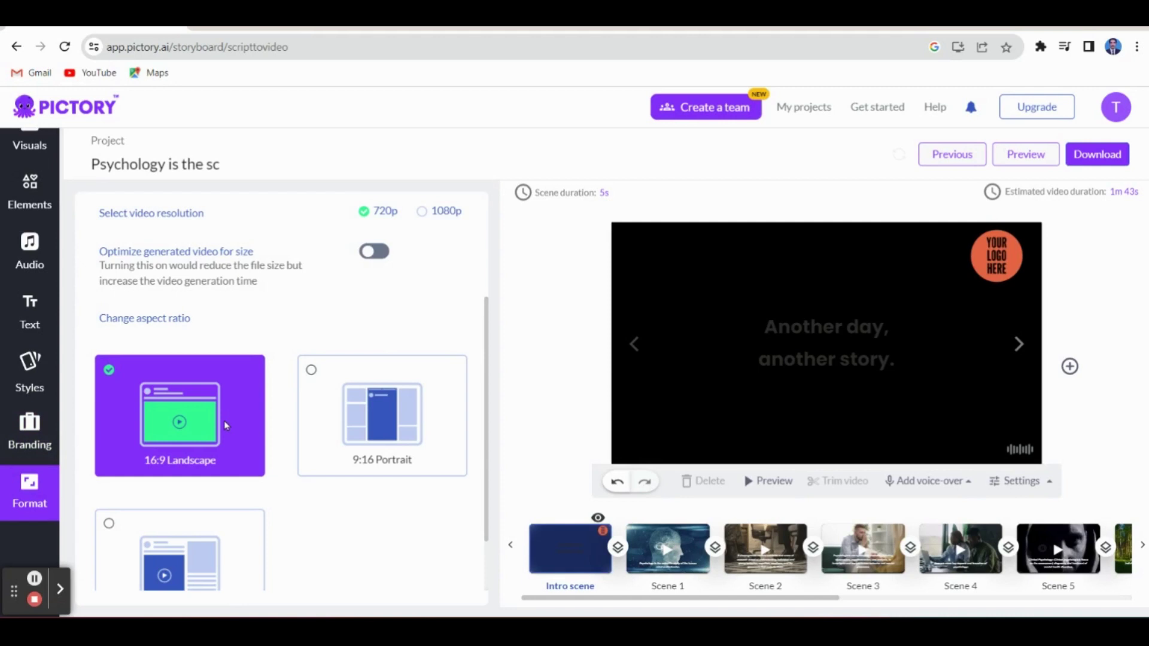
scroll(226, 426, down, 1)
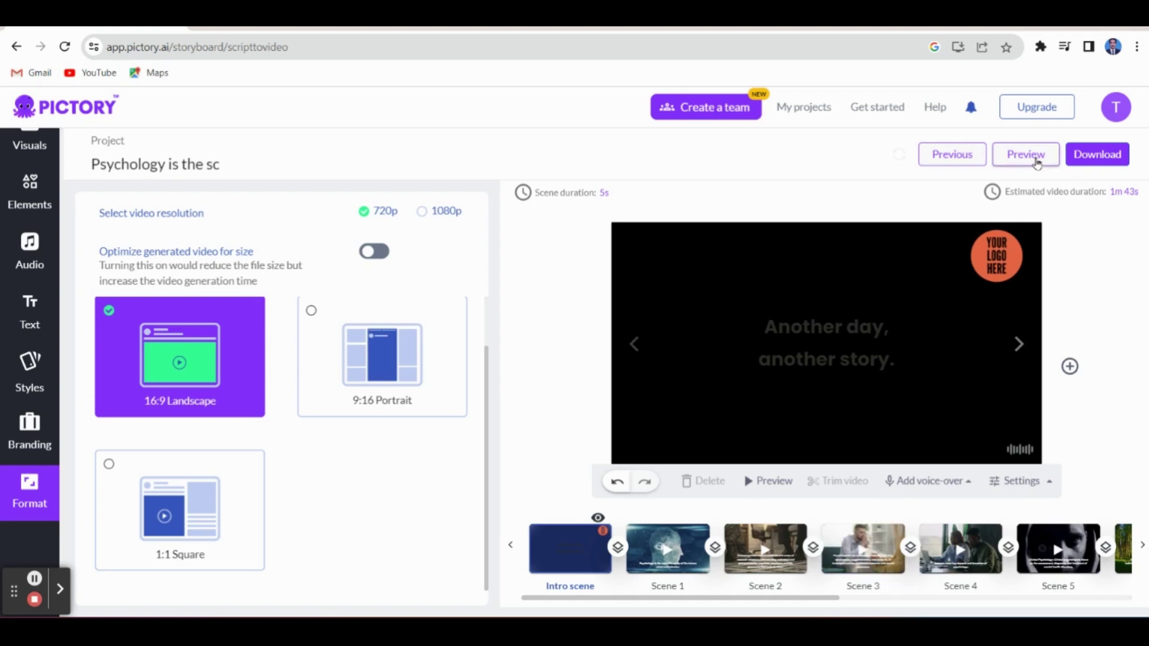
click(1035, 161)
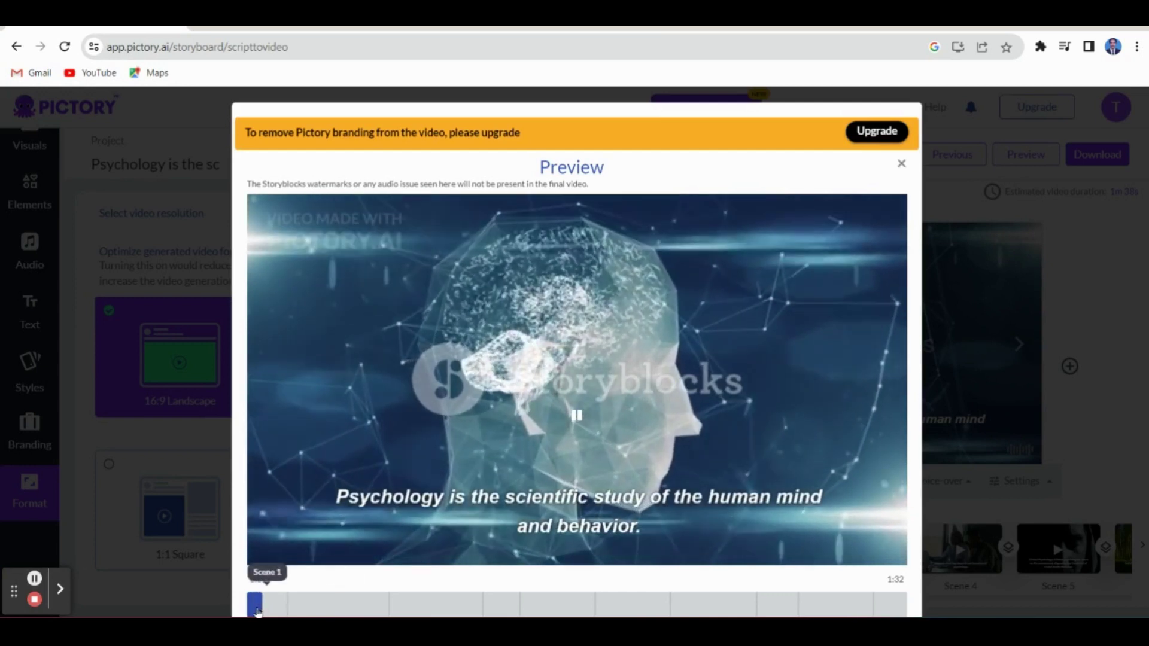
click(578, 418)
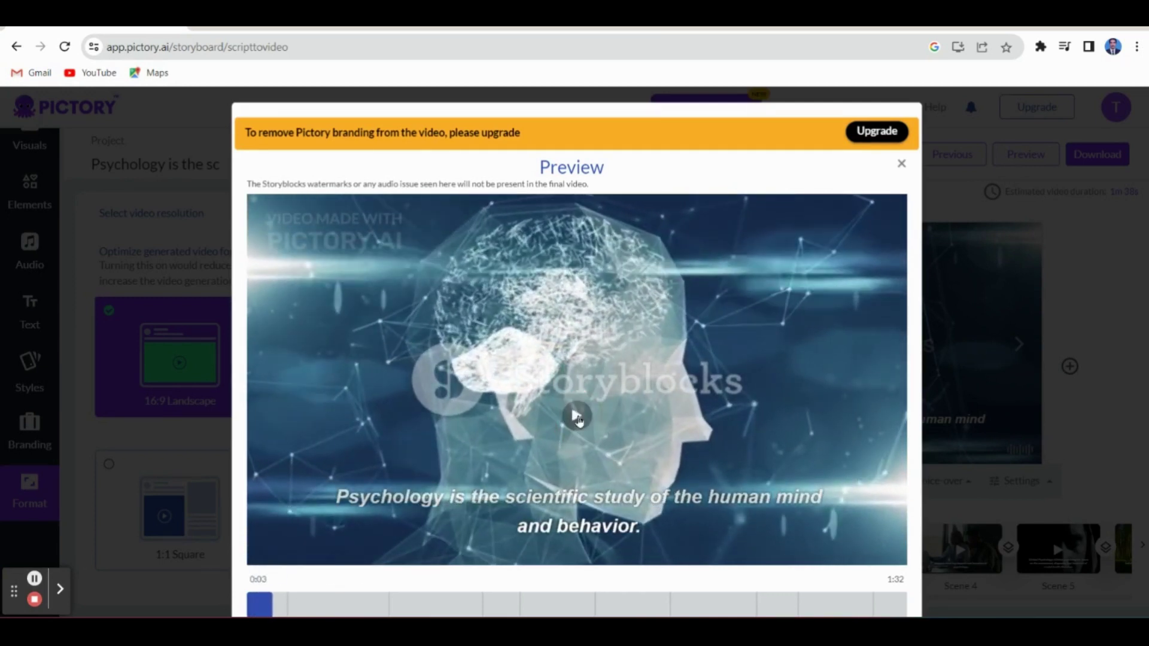
click(903, 165)
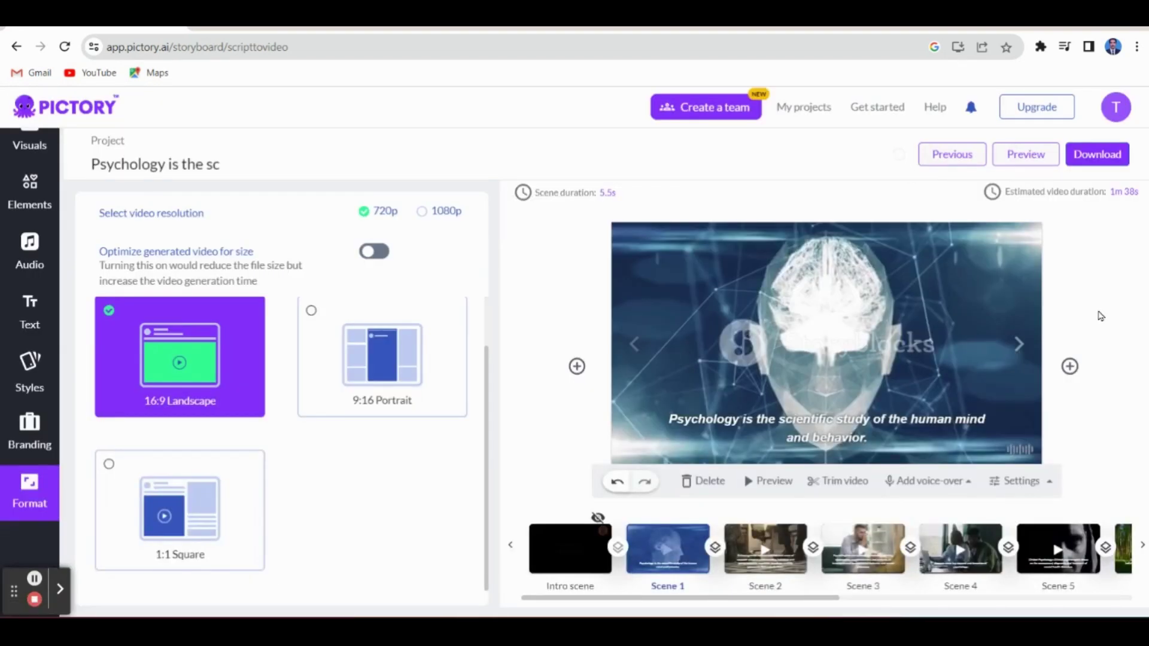
Generate the project as a video for download and go to the list of saved projects
click(1106, 166)
mouse_move(1093, 164)
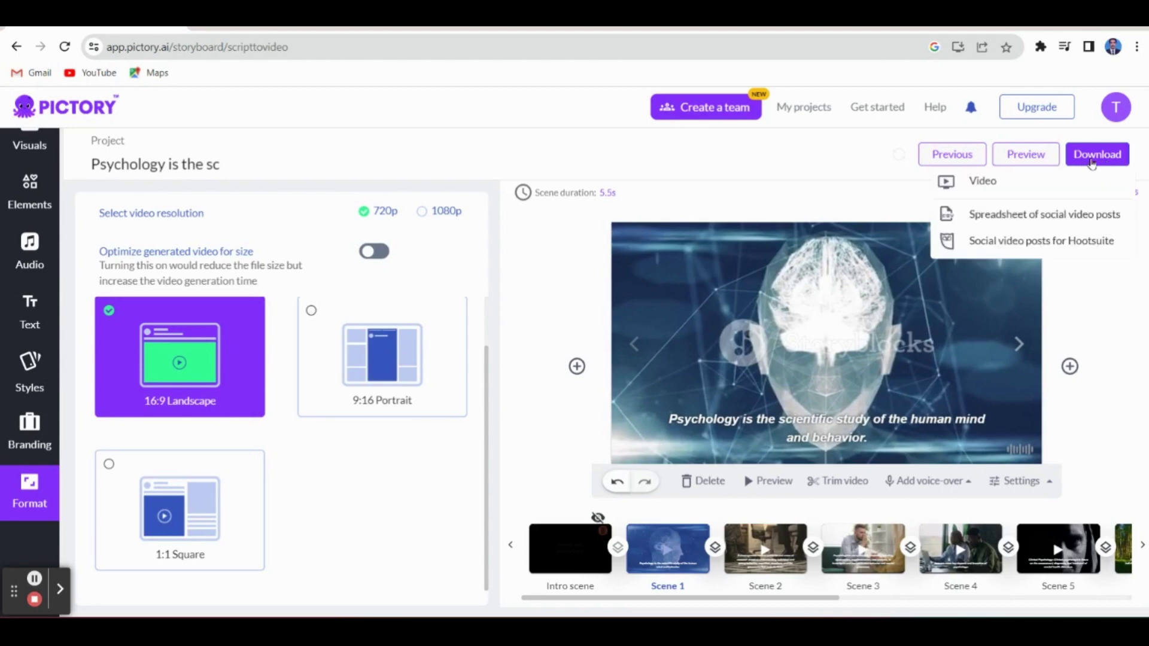
click(983, 181)
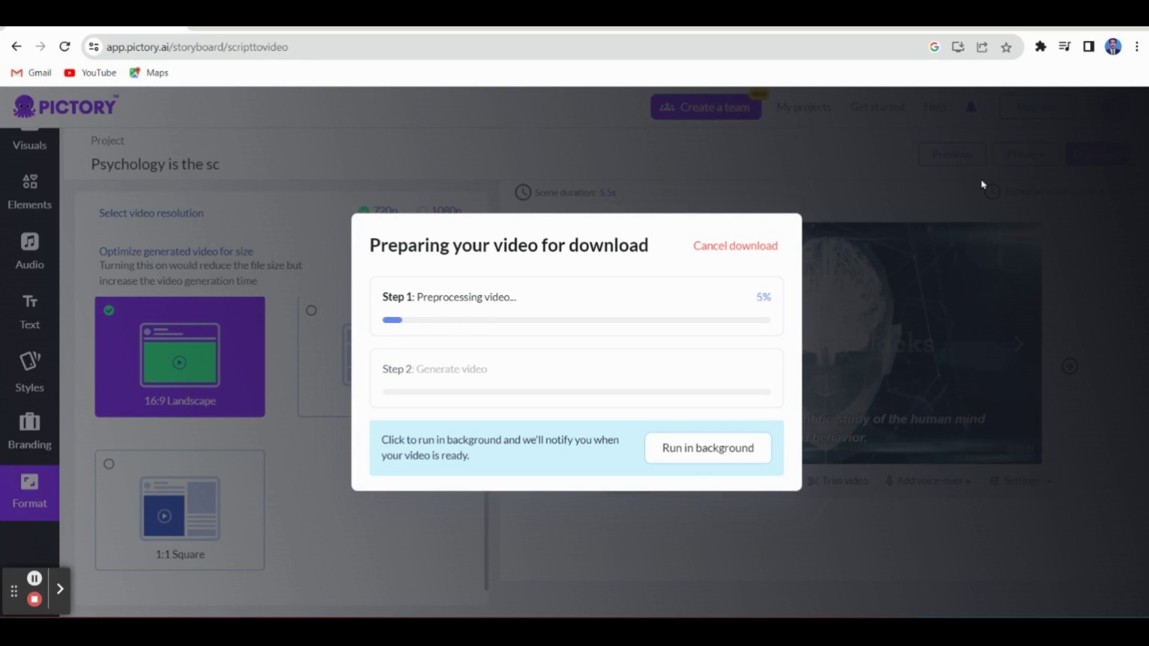
click(804, 108)
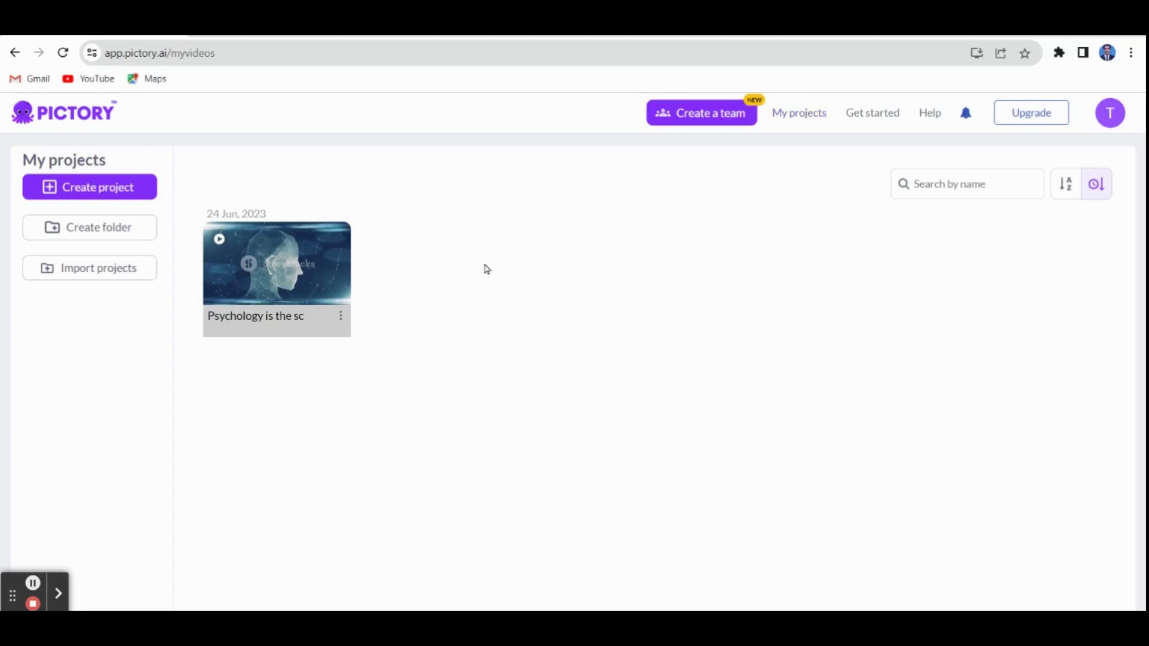
Check the options of the "Psychology is the sc" project and start creating a new project
click(342, 318)
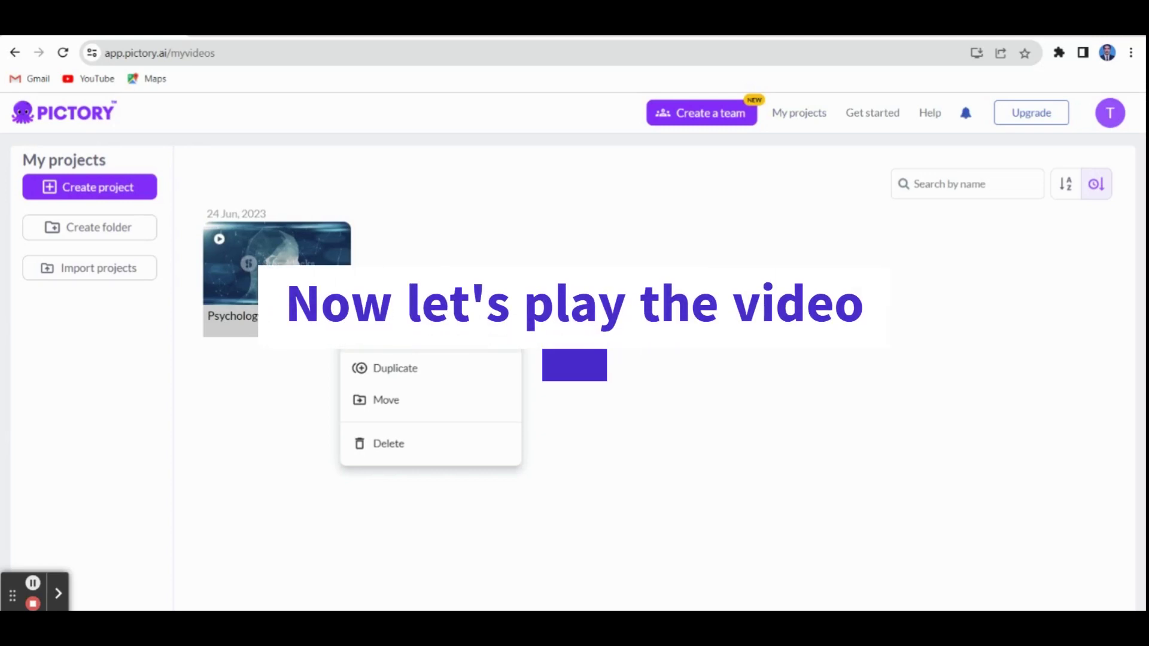
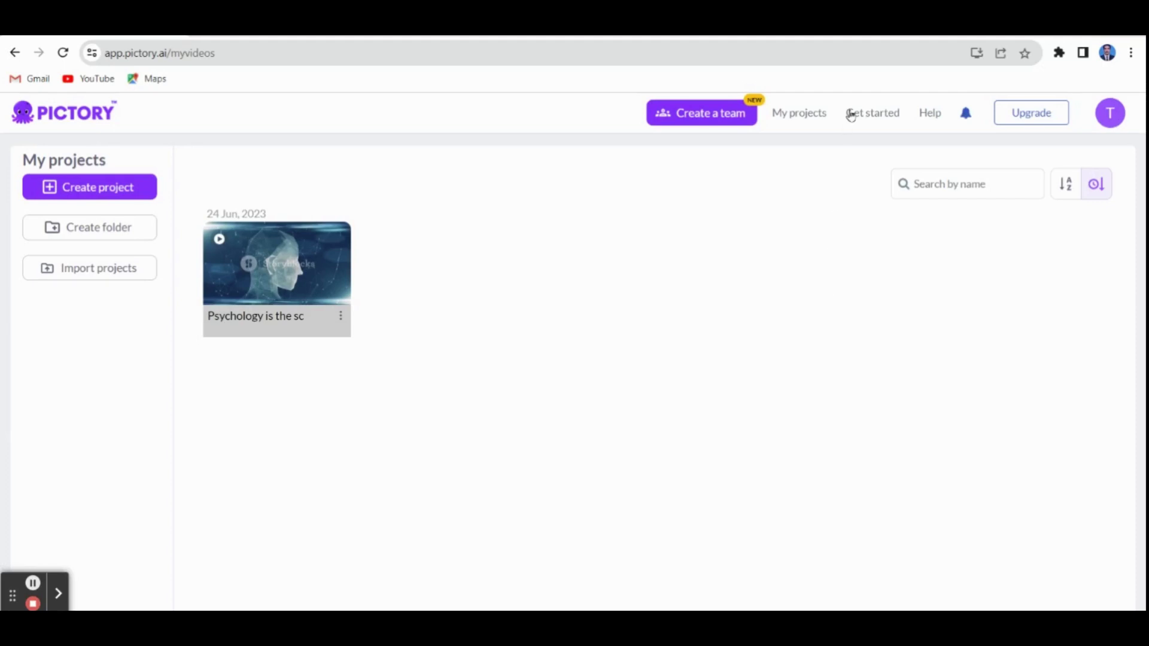
click(83, 191)
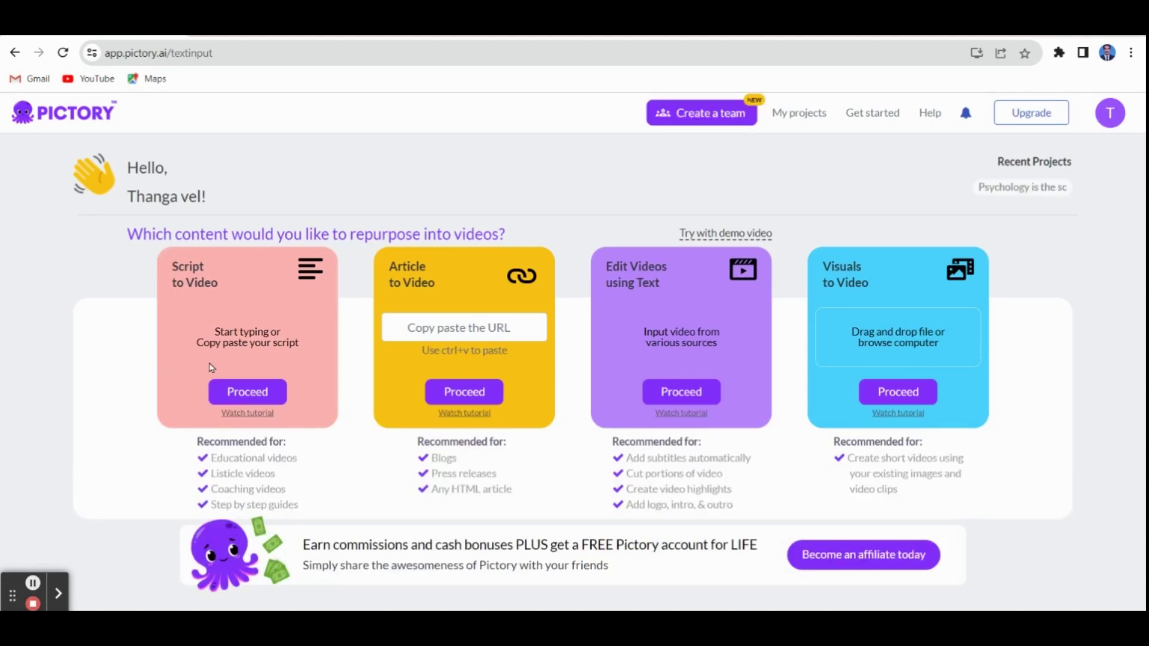
Start a script-to-video project and enter the script beginning "Artificial Intelligence (AI) is the development of intelligent computer systems"
click(242, 392)
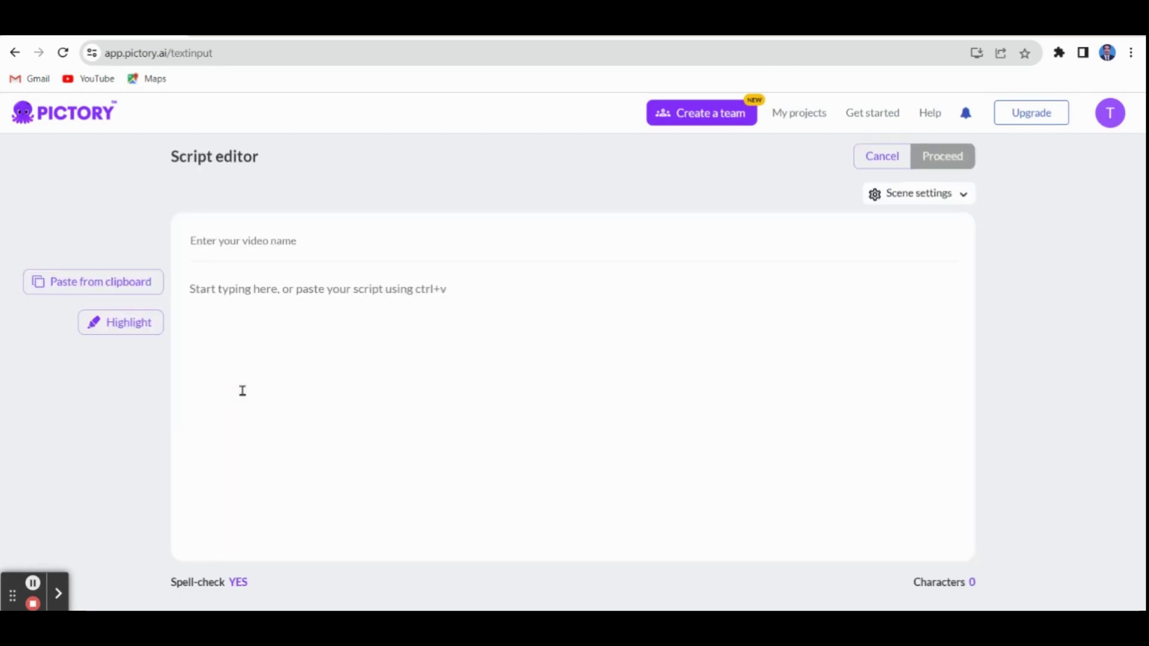
click(262, 294)
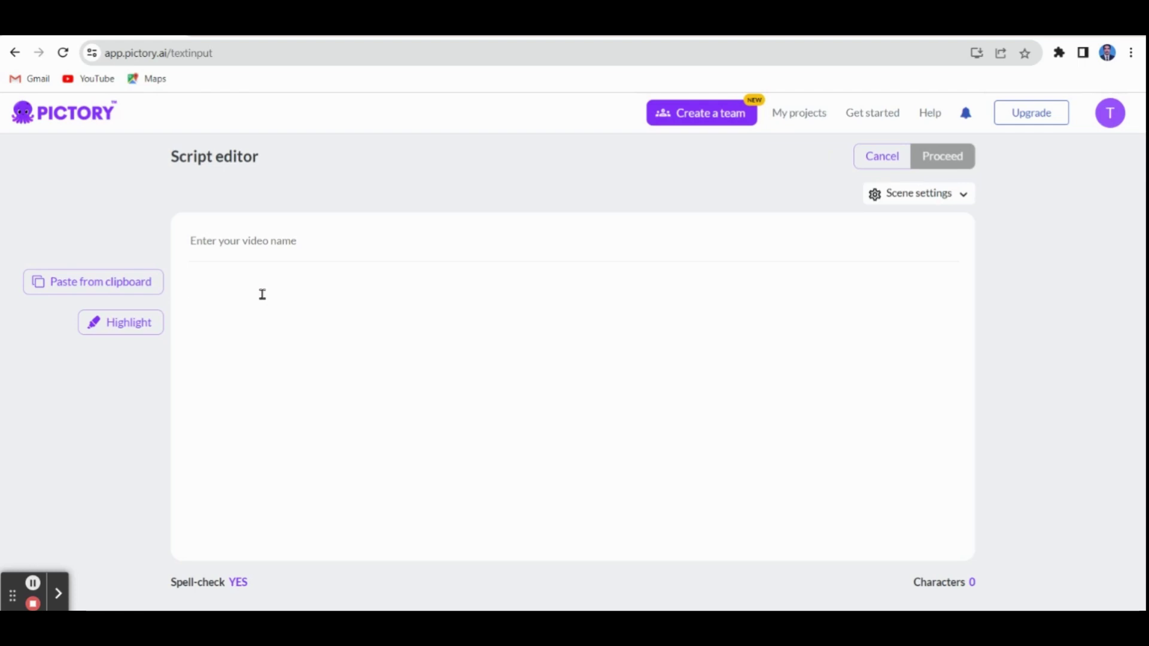
text(Artificial Intelligence (AI) is the development of intelligent computer systems that can perform tasks requiring human intelligence. It includes machine learning, natural language processing, computer vision, expert systems, and robotics. Machine learning enables computers to learn from data and make predictions. Natural language processing focuses on understanding and generating human language. Computer vision allows machines to interpret visual information. Expert systems emulate human expertise in specific domains, and robotics combines AI with physical machines. AI finds applications in various fields but raises ethical concerns. Responsible and transparent practices are important for its ethical use.)
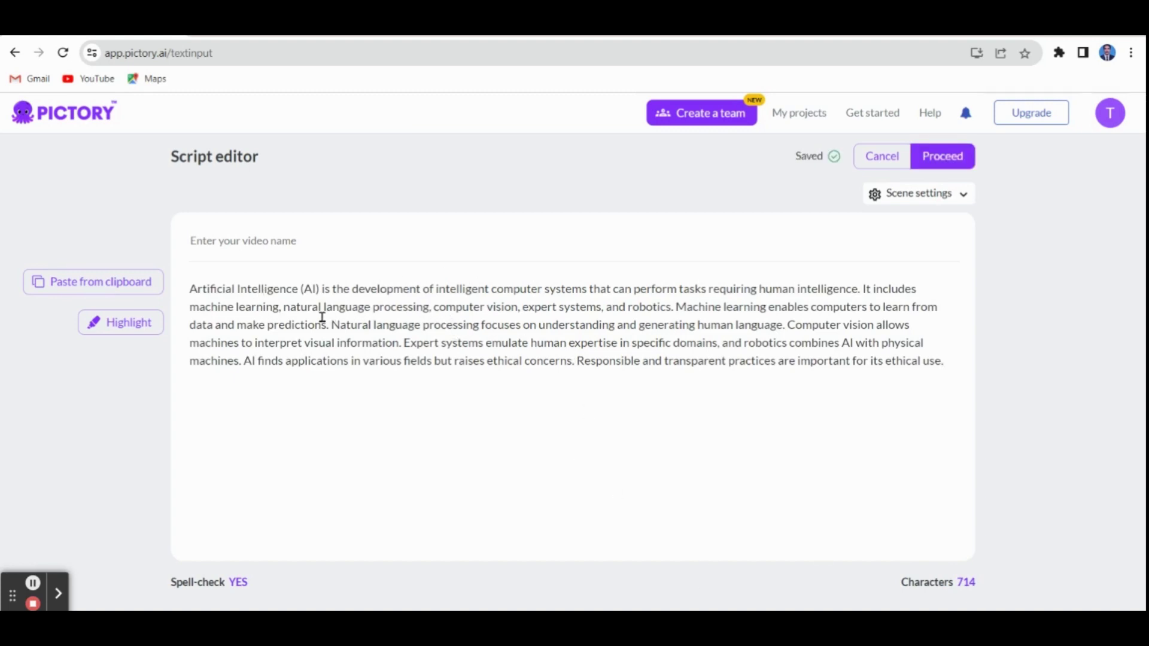
Highlight "natural language processing, computer vision, expert systems" in the script and check the scene settings
drag(284, 307, 603, 307)
click(124, 324)
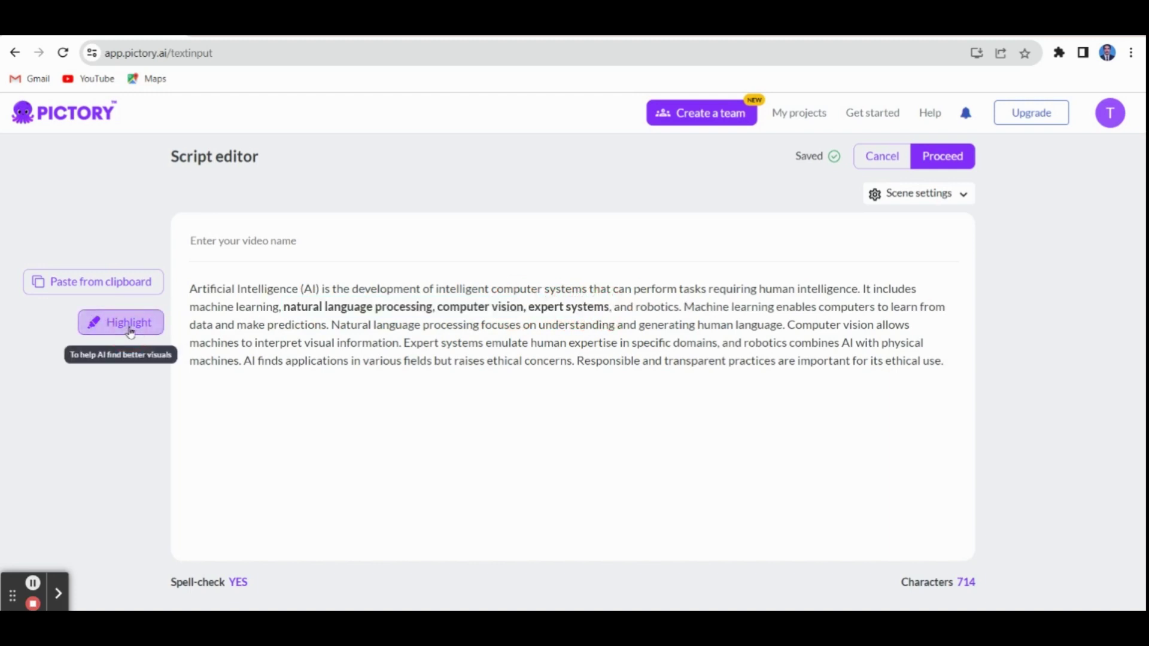
click(698, 477)
click(960, 200)
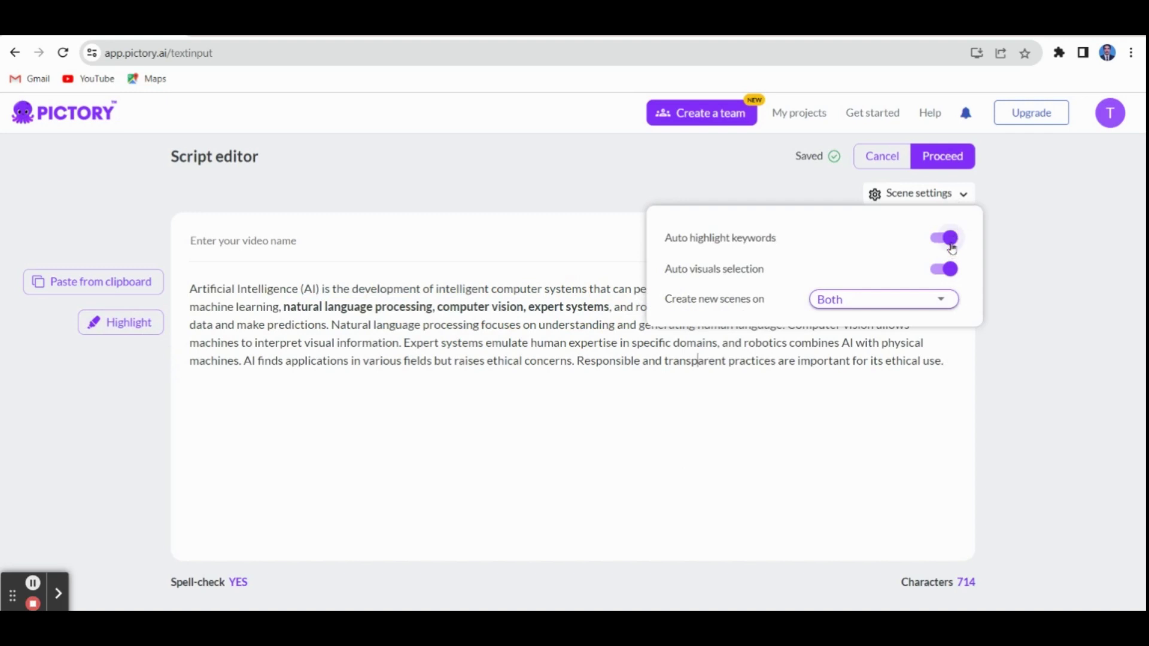
click(851, 422)
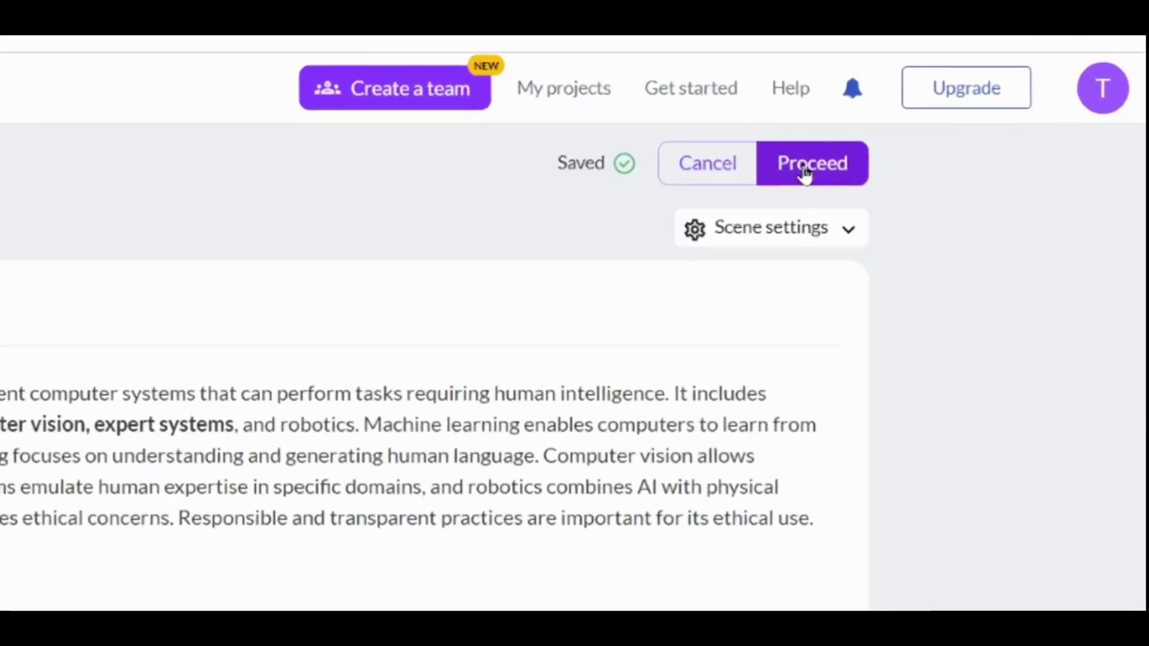
Create the storyboard from the script with the Standard template in 16:9 aspect ratio
click(937, 157)
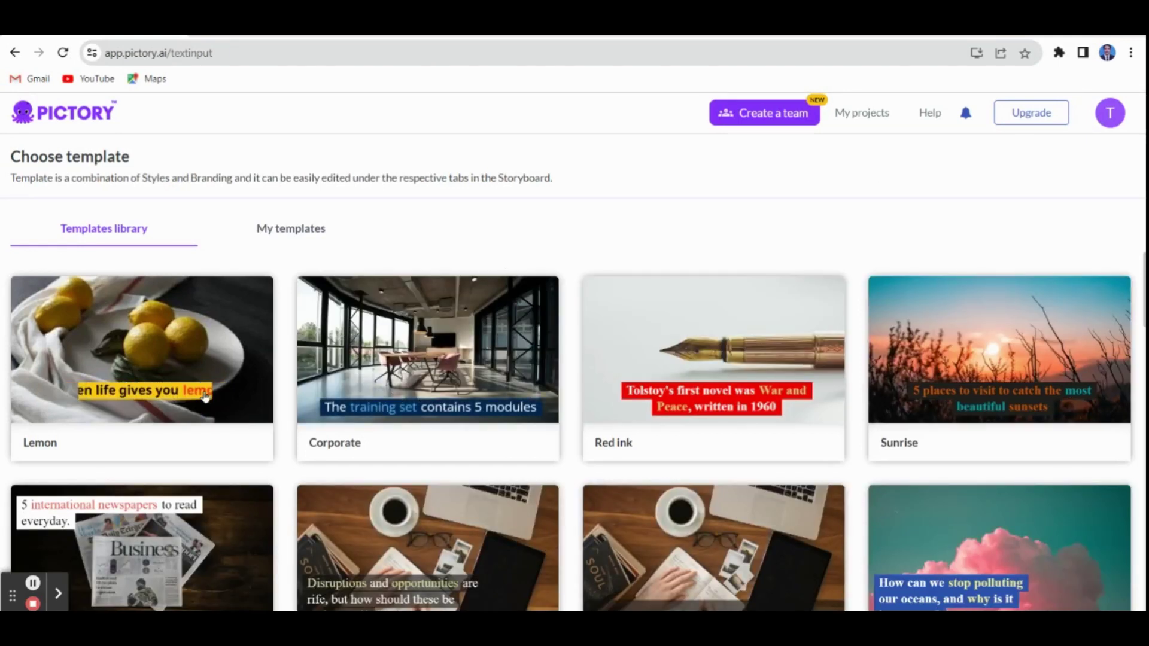
scroll(206, 398, down, 3)
scroll(205, 397, down, 1)
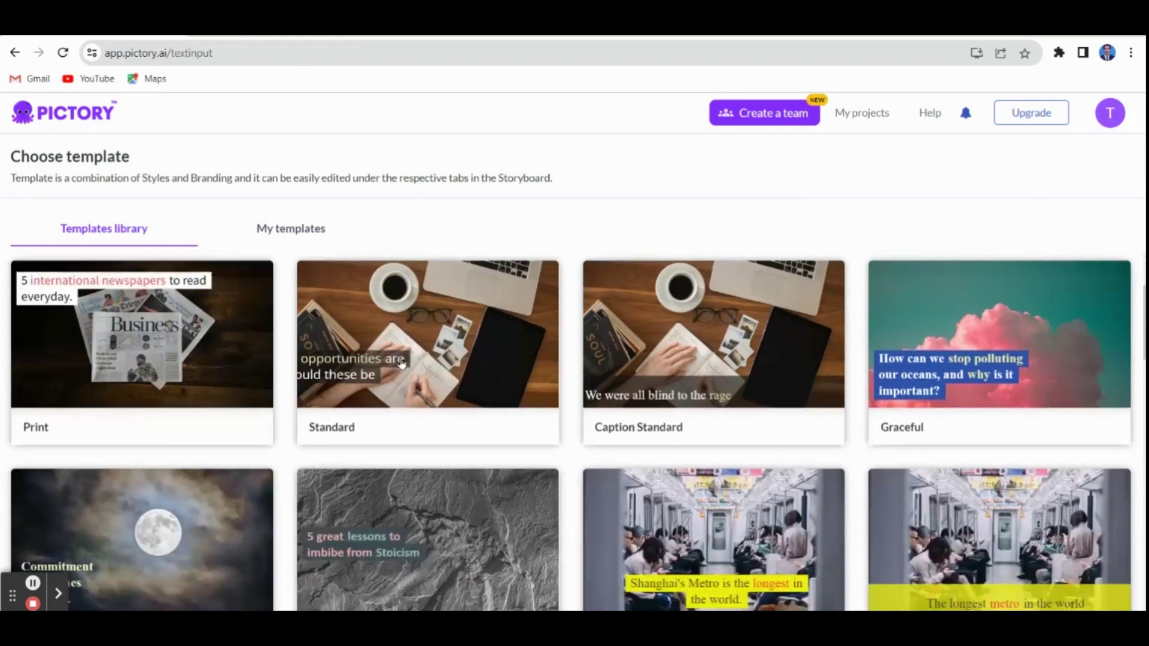
mouse_move(449, 345)
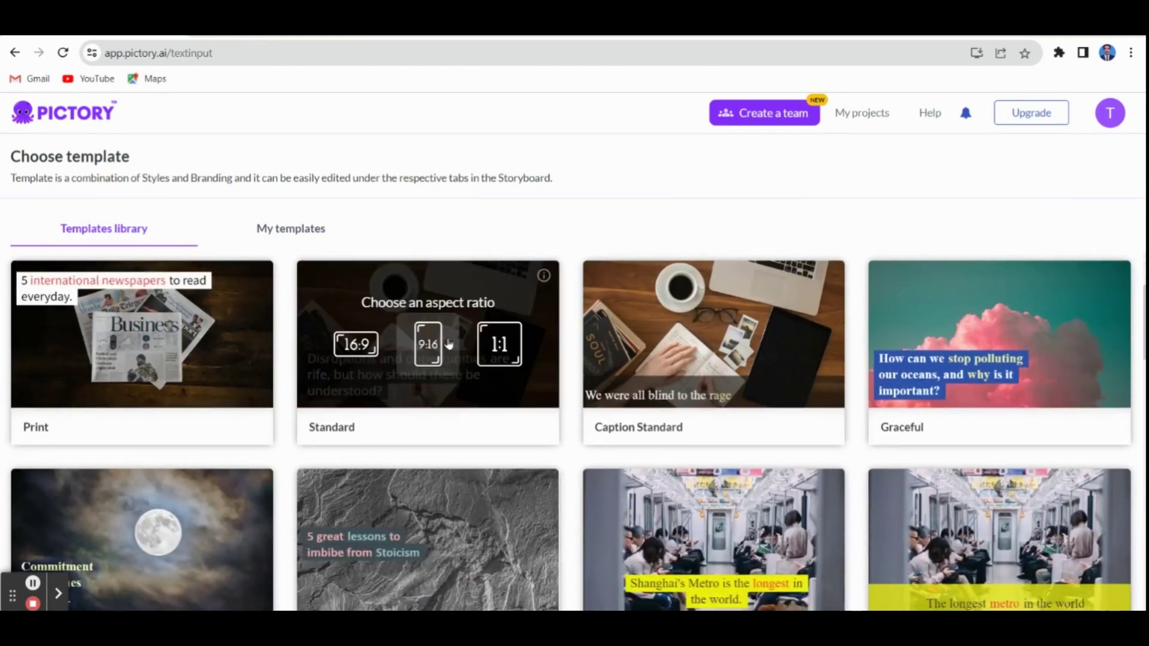
click(366, 348)
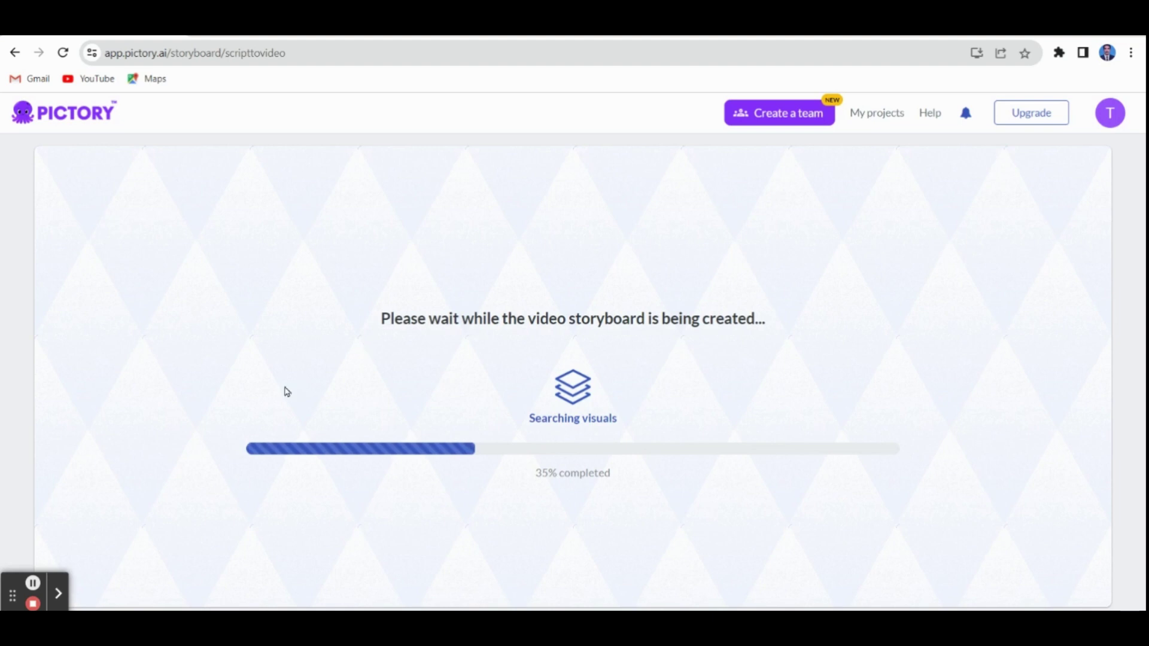
click(33, 584)
click(33, 584)
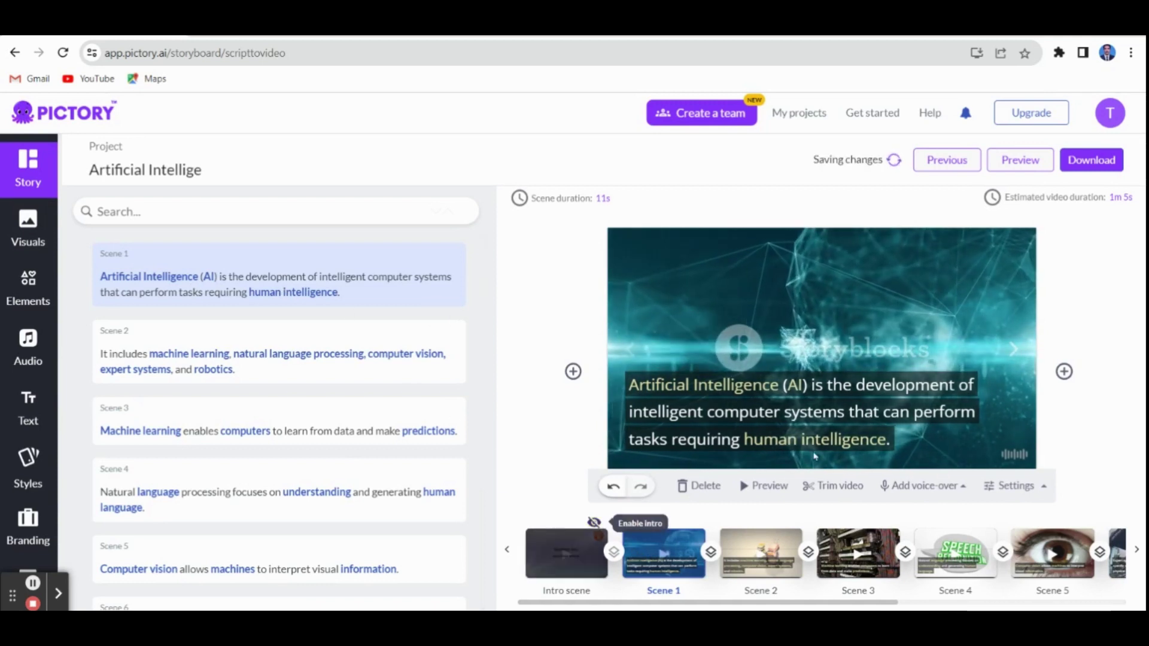
Record a voice-over of about 8 seconds for Scene 1 with the default mic and apply it
click(937, 485)
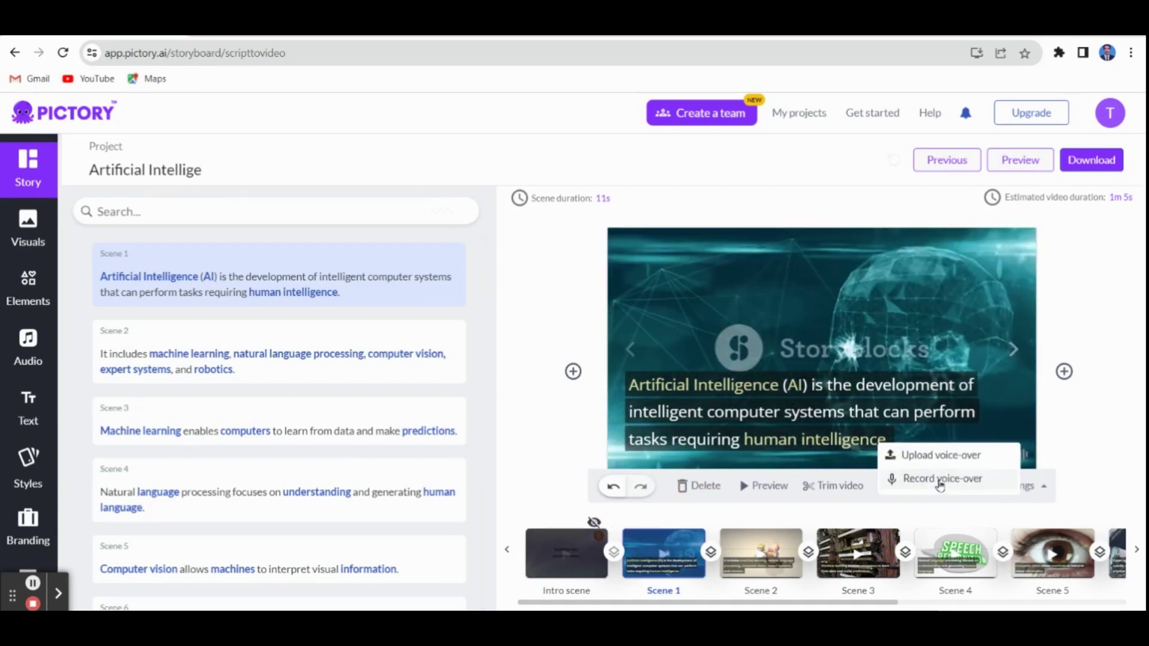
click(947, 480)
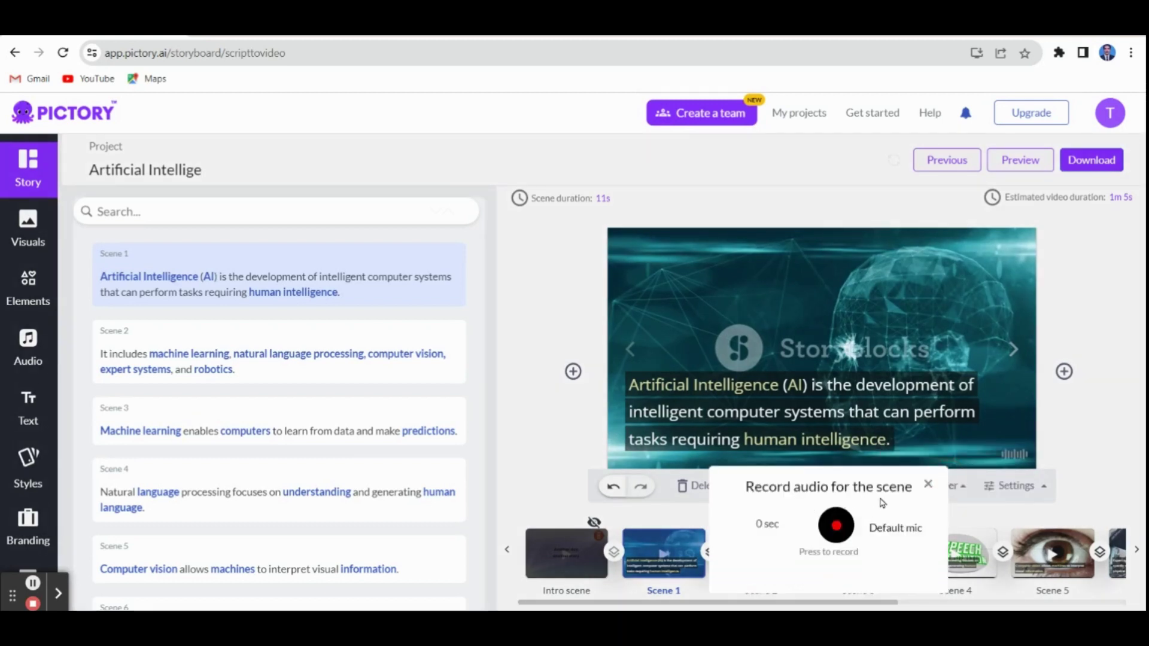
click(836, 529)
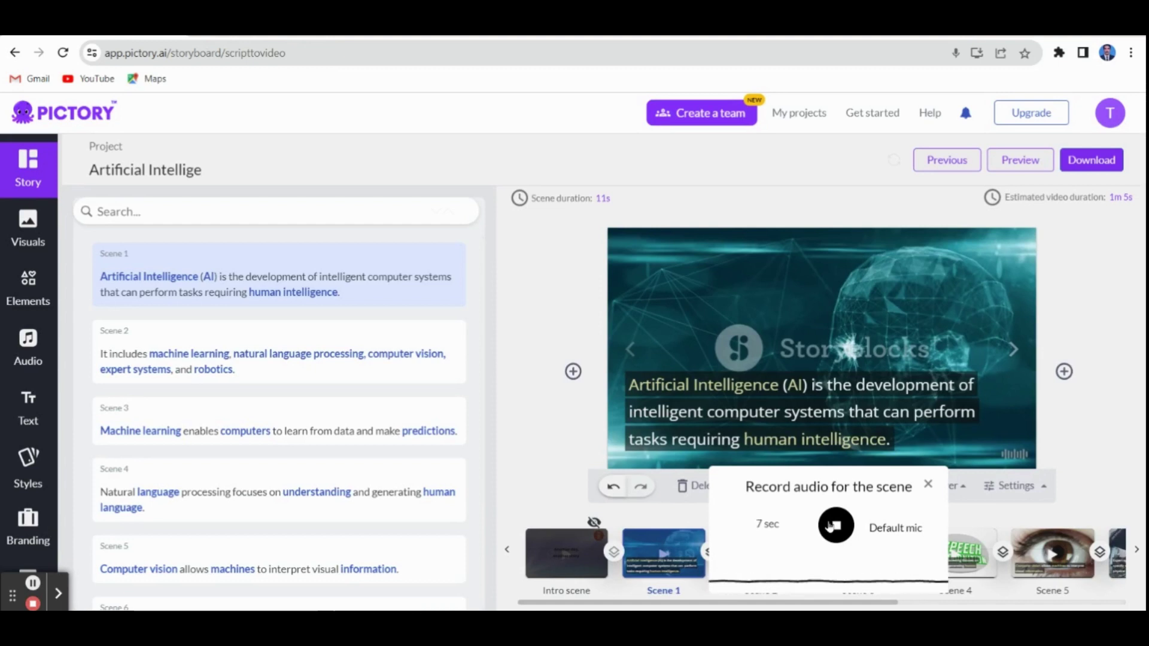
click(831, 526)
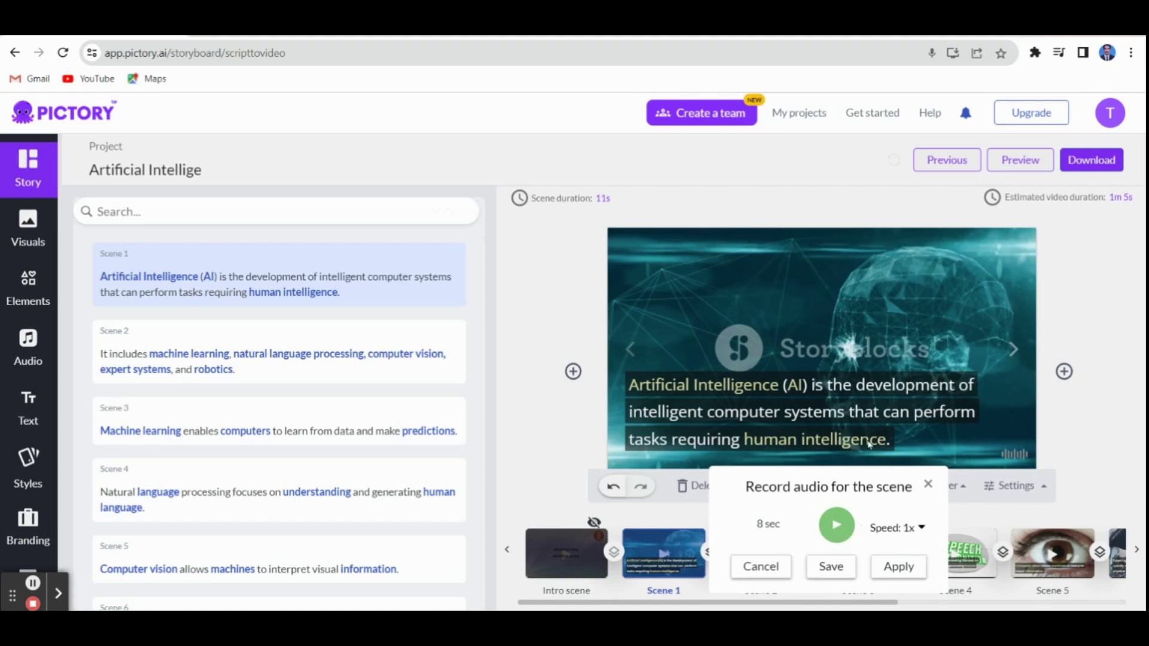
click(900, 567)
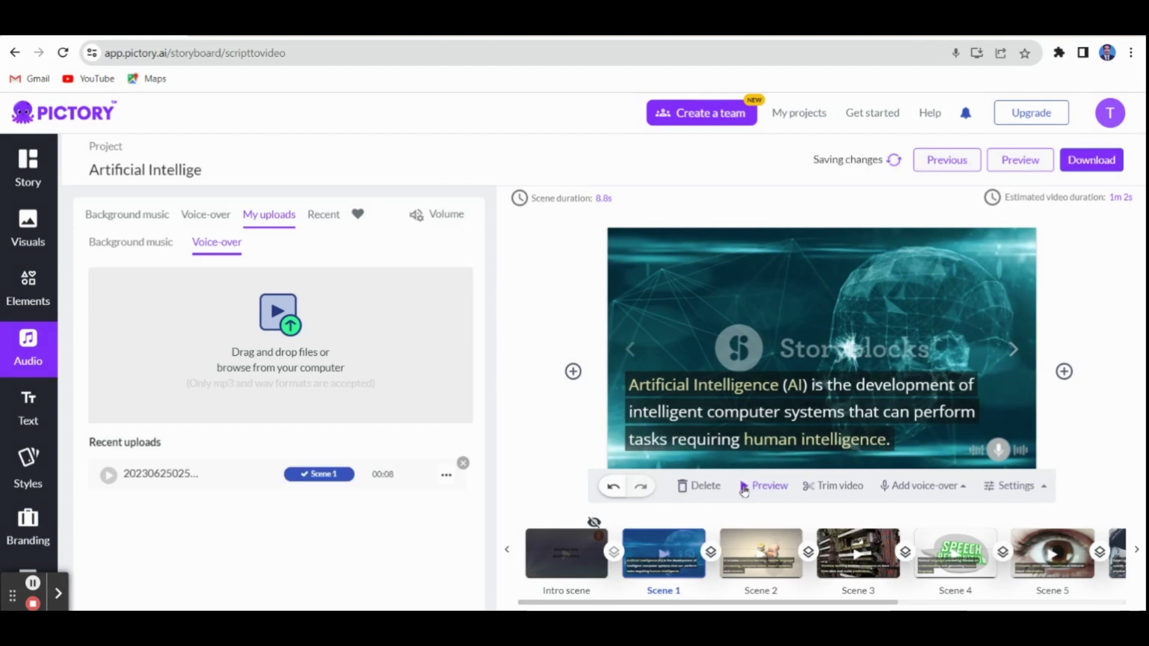
Preview Scene 1 with its recorded voice-over and close the preview
click(744, 490)
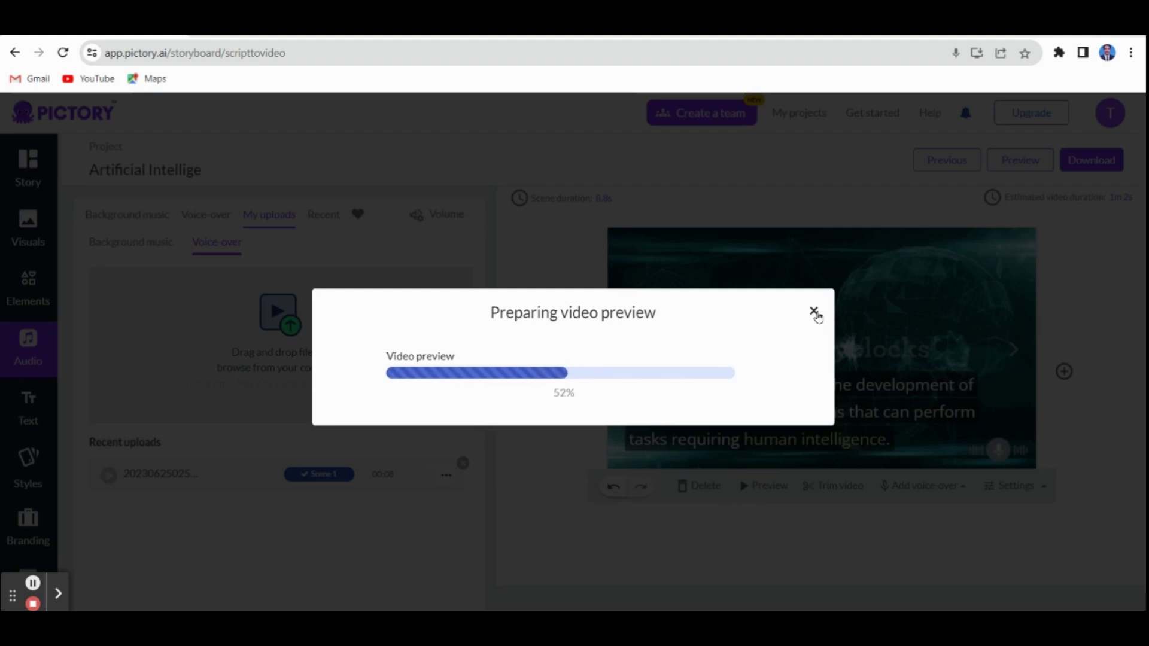
click(815, 312)
click(32, 584)
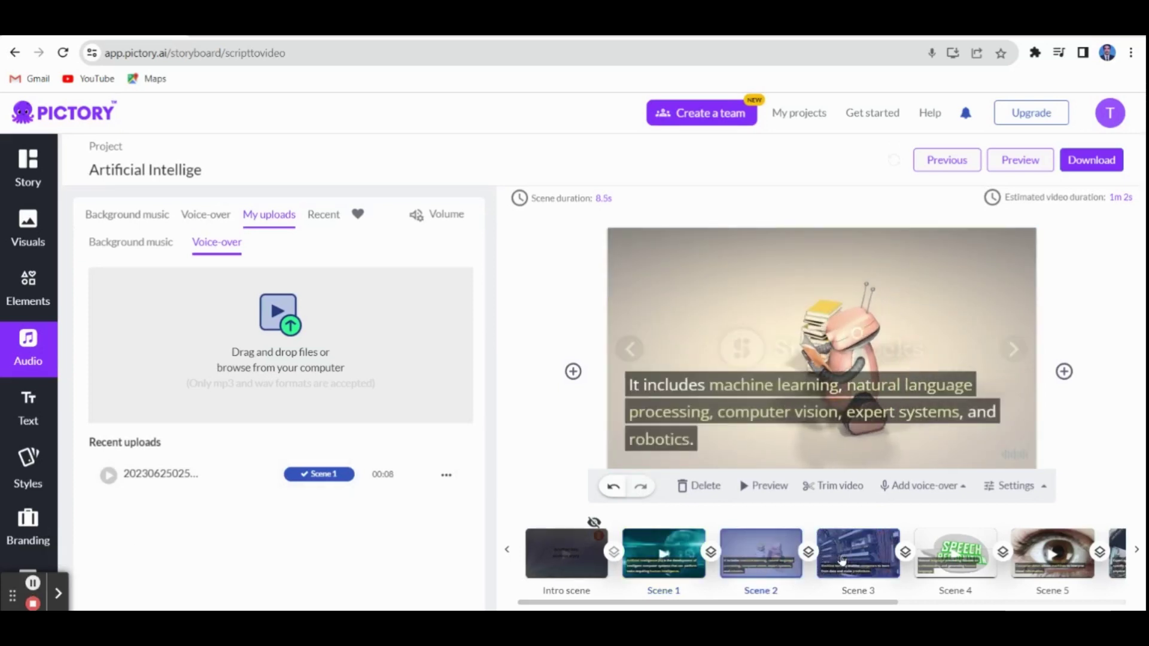
Look through the scenes and replace Scene 5's visual with the library clip of a digital head dissolving into particles
click(842, 561)
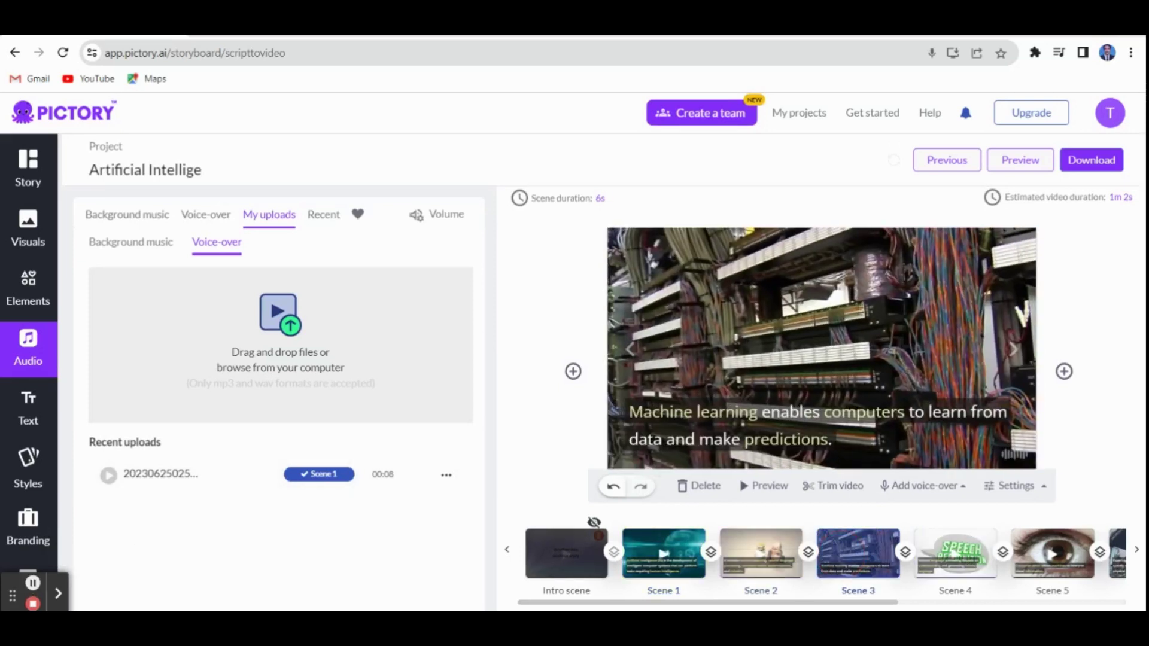
drag(806, 602, 941, 605)
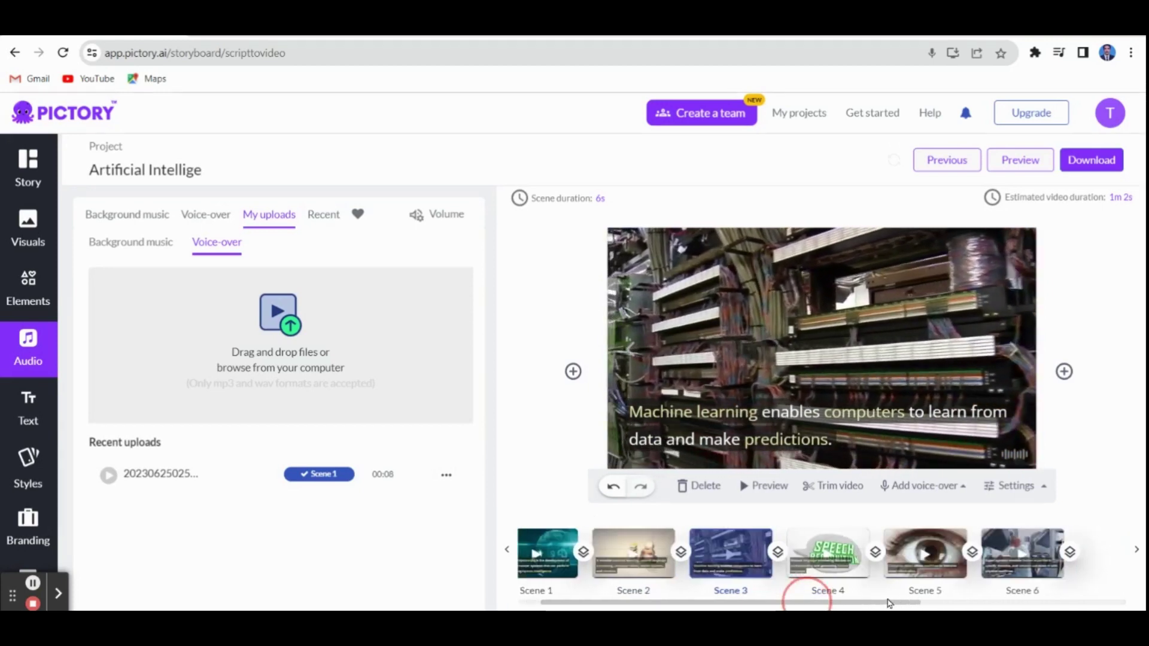
click(920, 565)
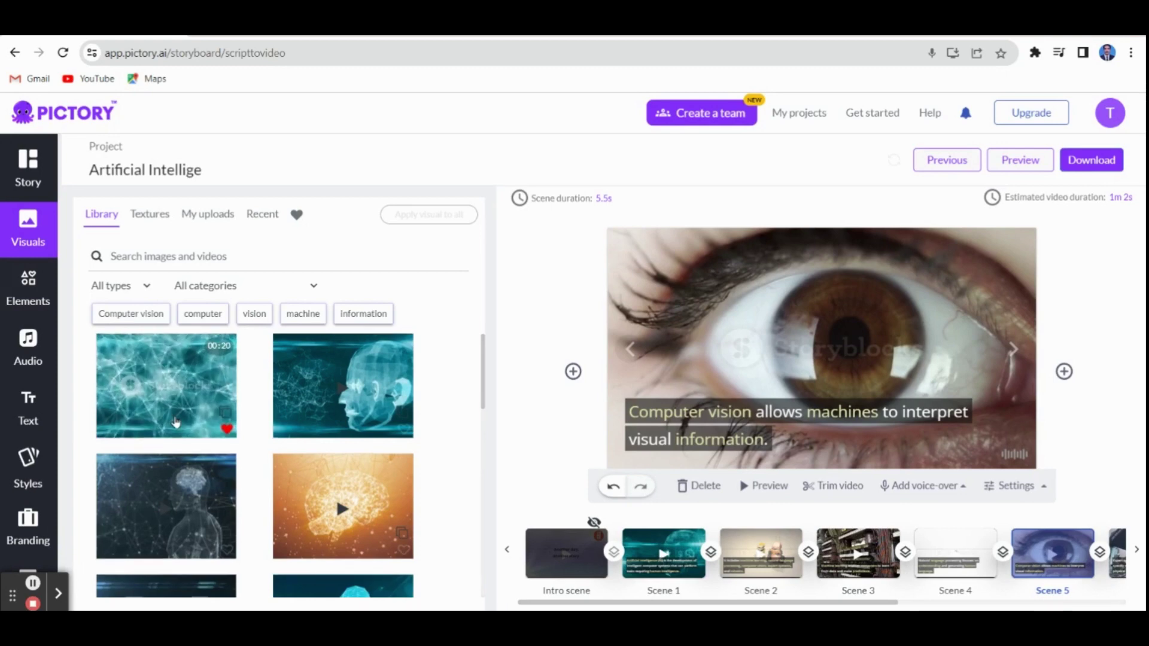
scroll(186, 341, down, 1)
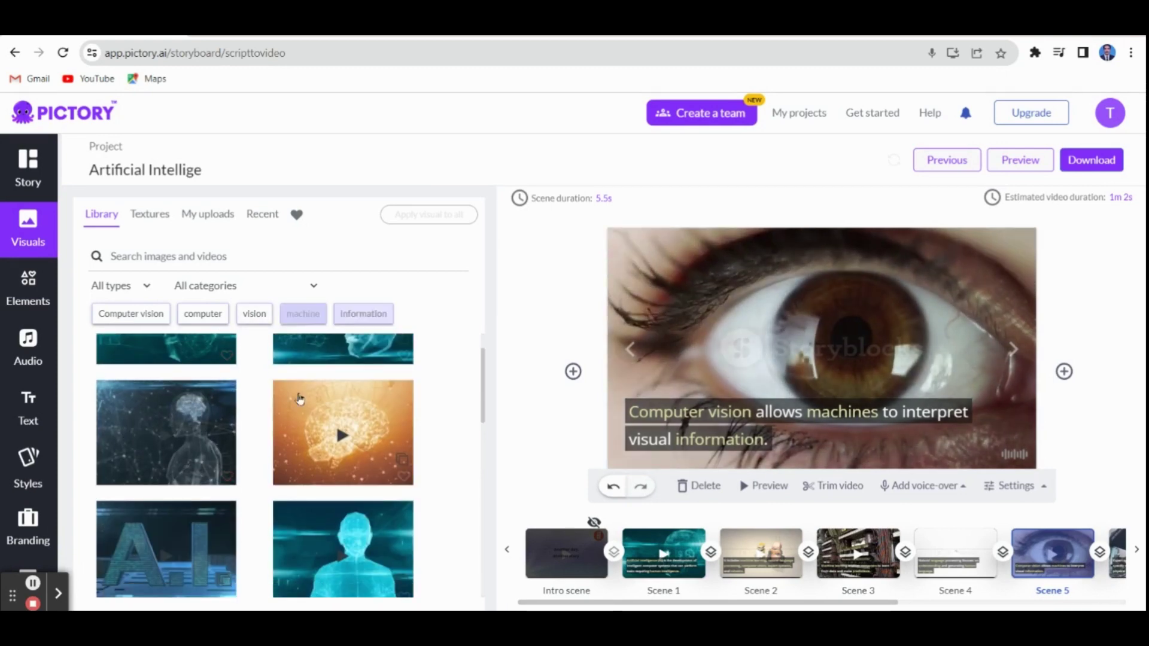
scroll(181, 455, down, 3)
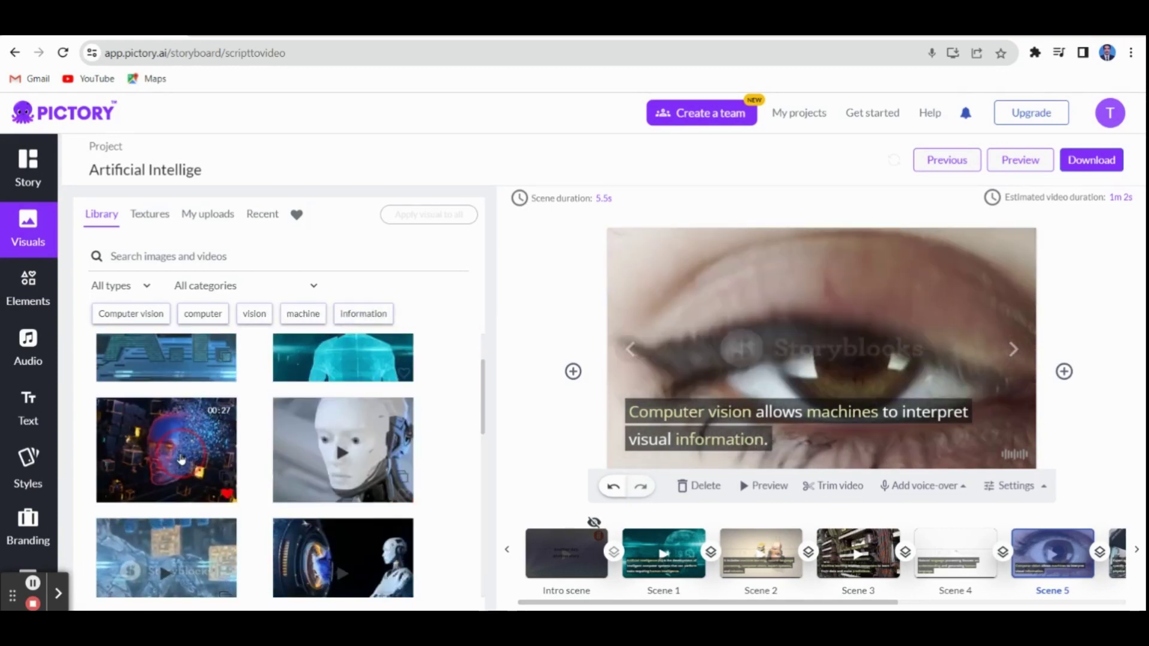
click(181, 459)
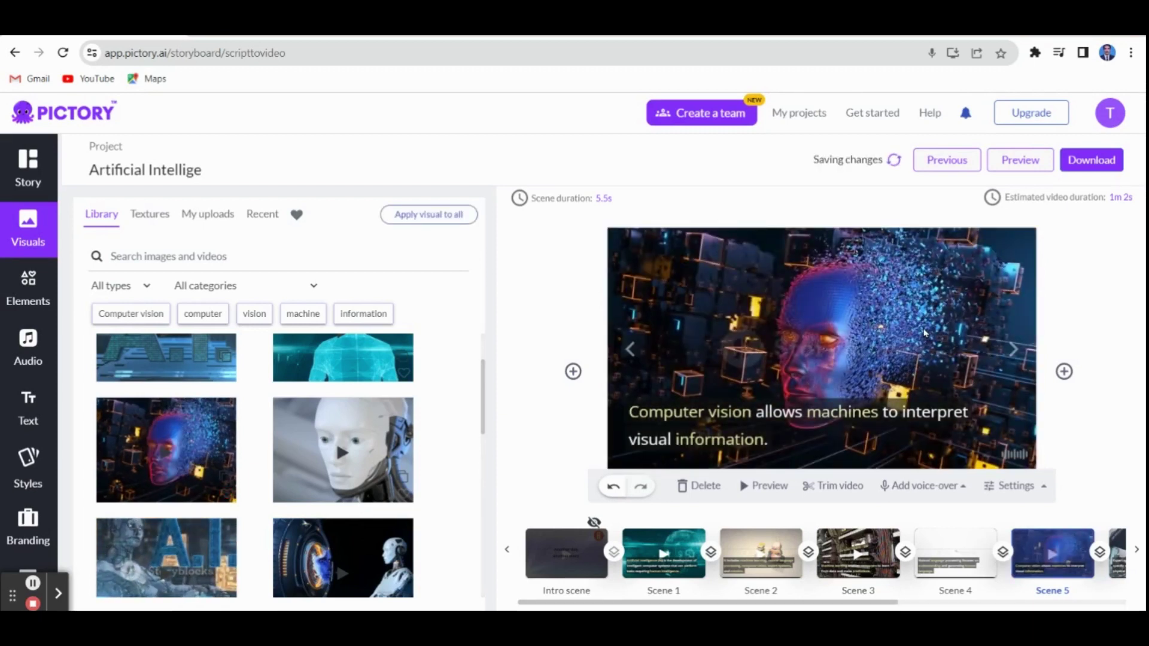
Give Scene 8 the visual of a couple meeting a humanoid robot and generate the project as a video for download
drag(853, 604, 969, 605)
click(1108, 552)
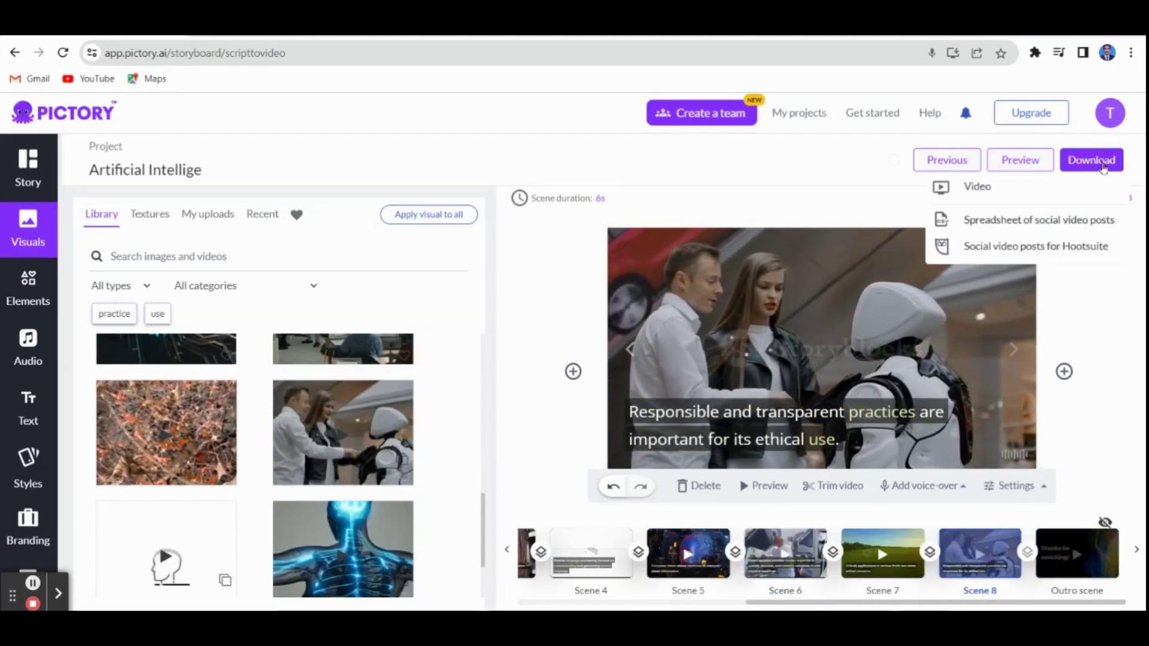
mouse_move(1098, 159)
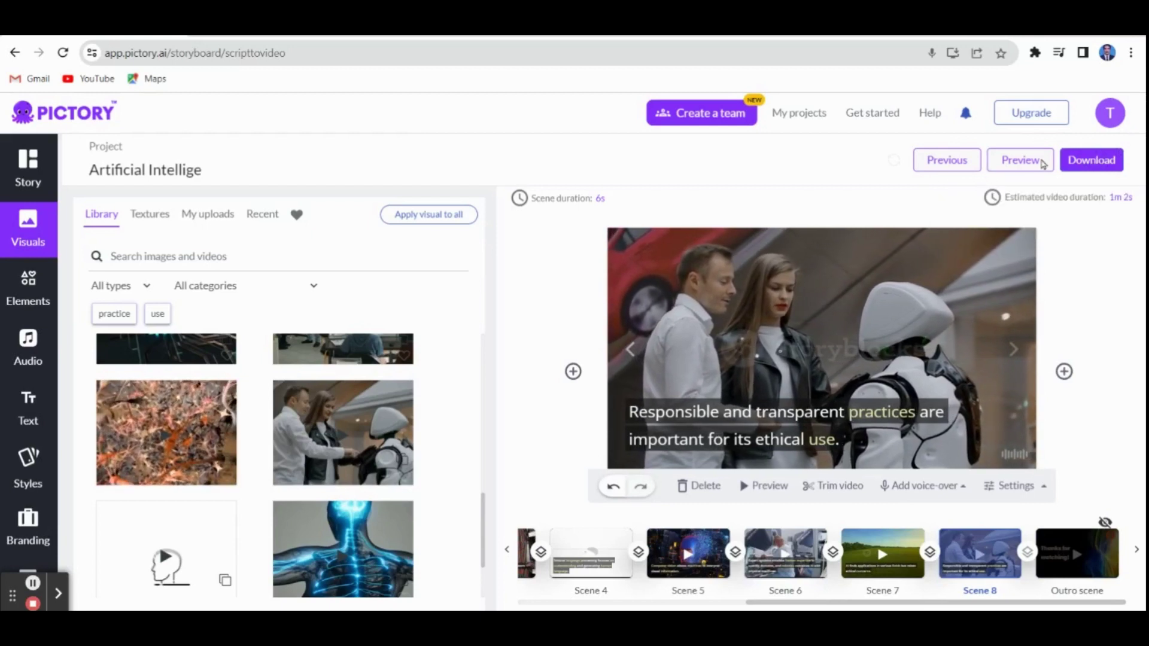
click(977, 188)
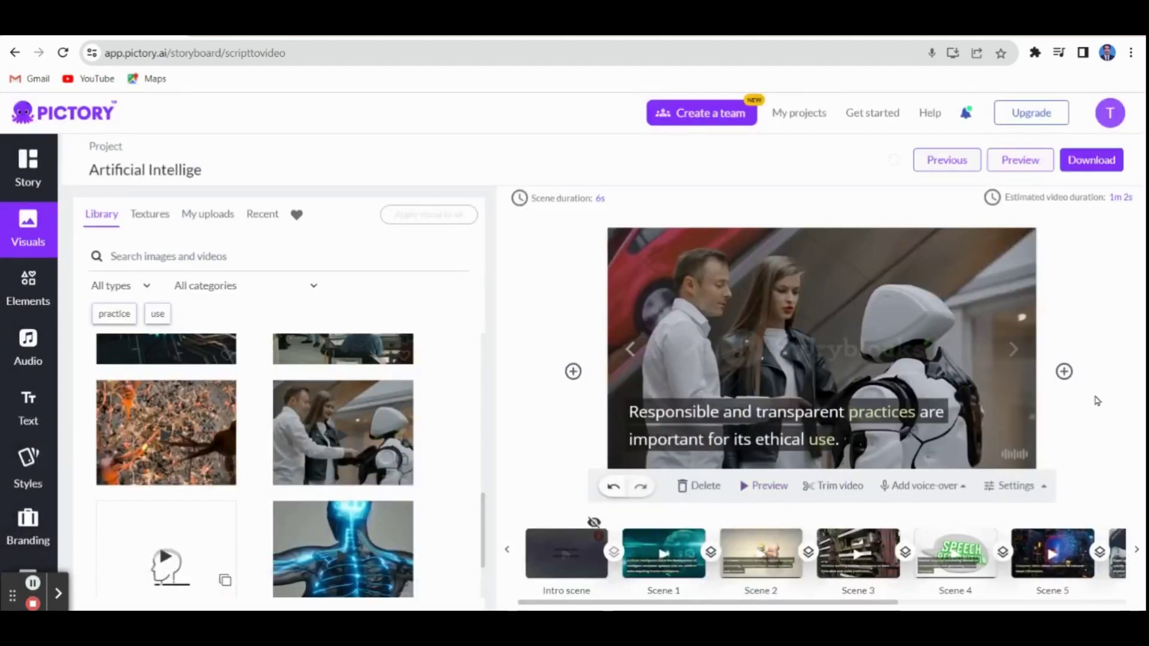
Insert a visuals-only scene after Scene 8 and choose the library clip of a glowing blue human body for it
click(1064, 371)
mouse_move(1077, 372)
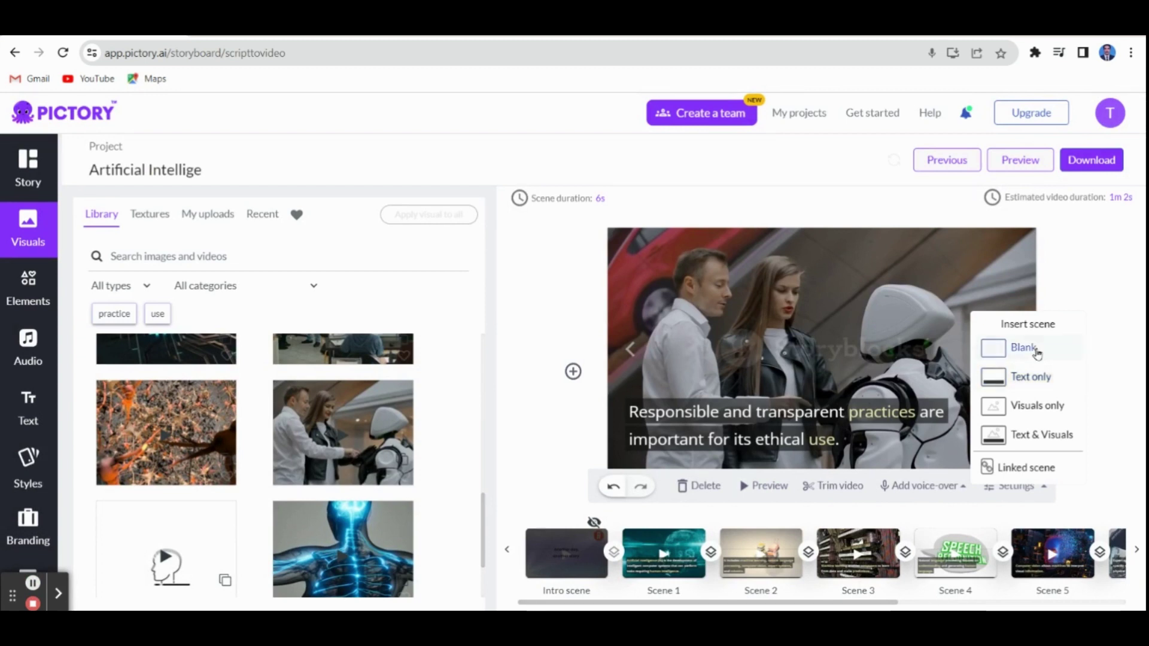
click(1040, 408)
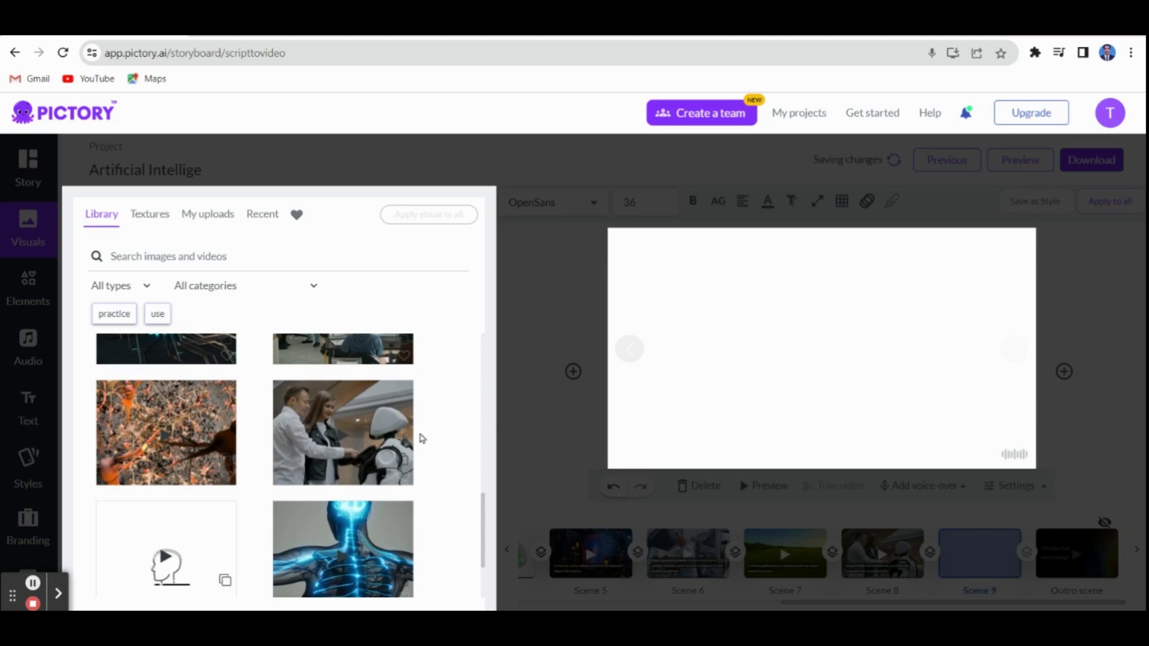
click(313, 546)
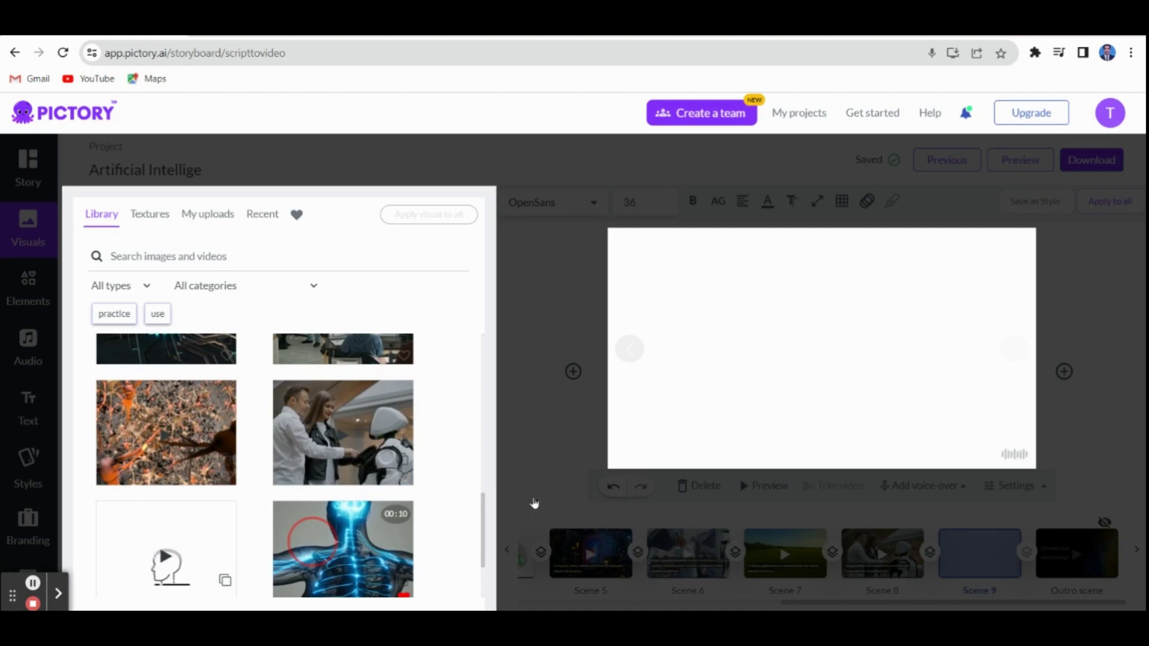